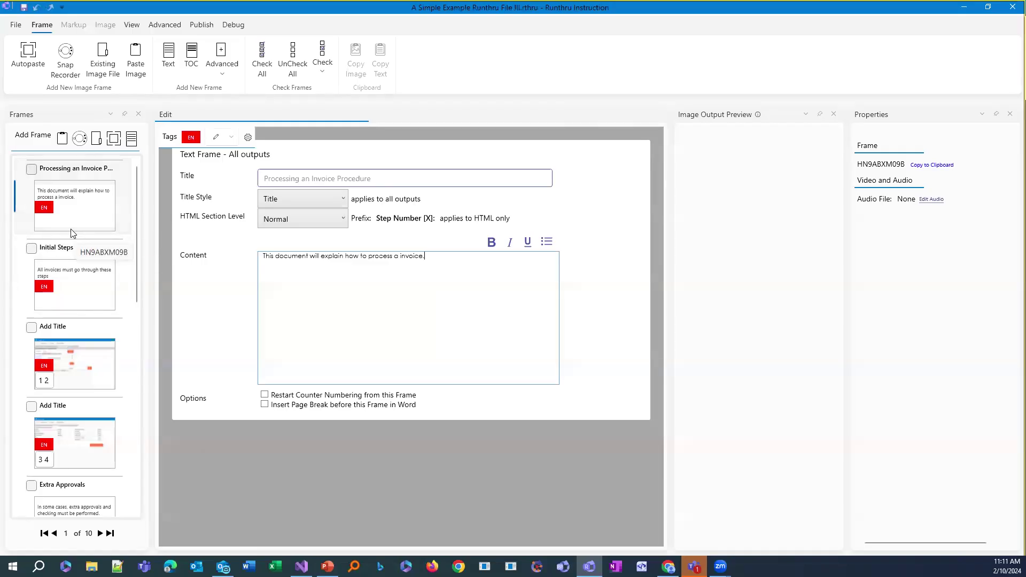
# Check the tags available for the "Processing an Invoice Procedure" frame, leaving its tag selection as it is
pyautogui.click(68, 211)
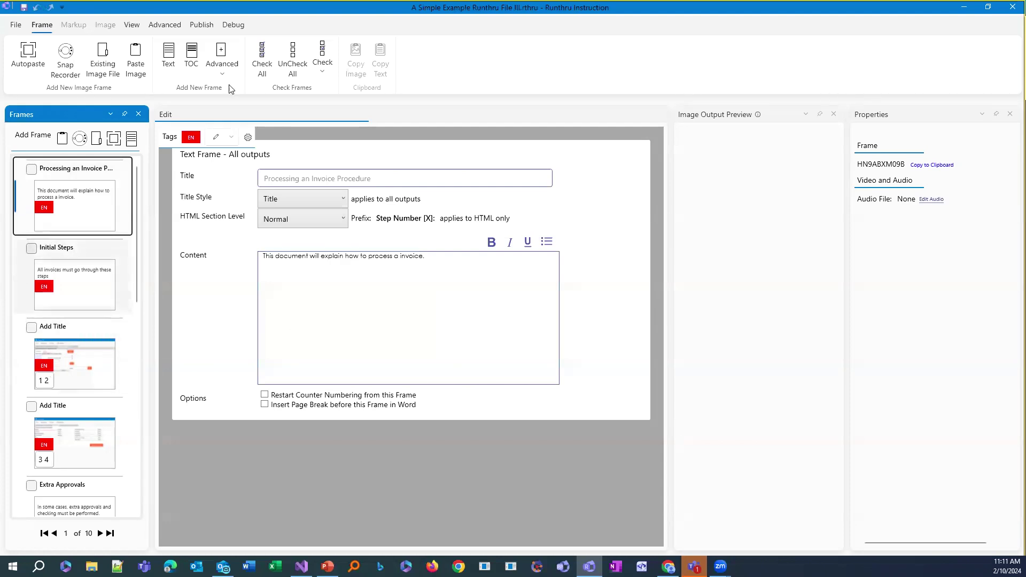
pyautogui.click(234, 140)
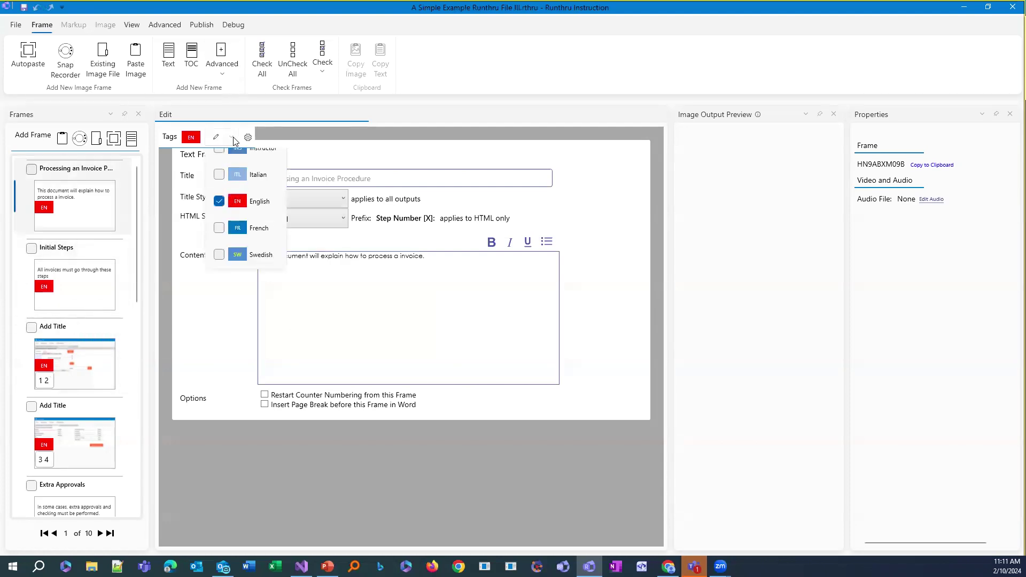
pyautogui.click(327, 132)
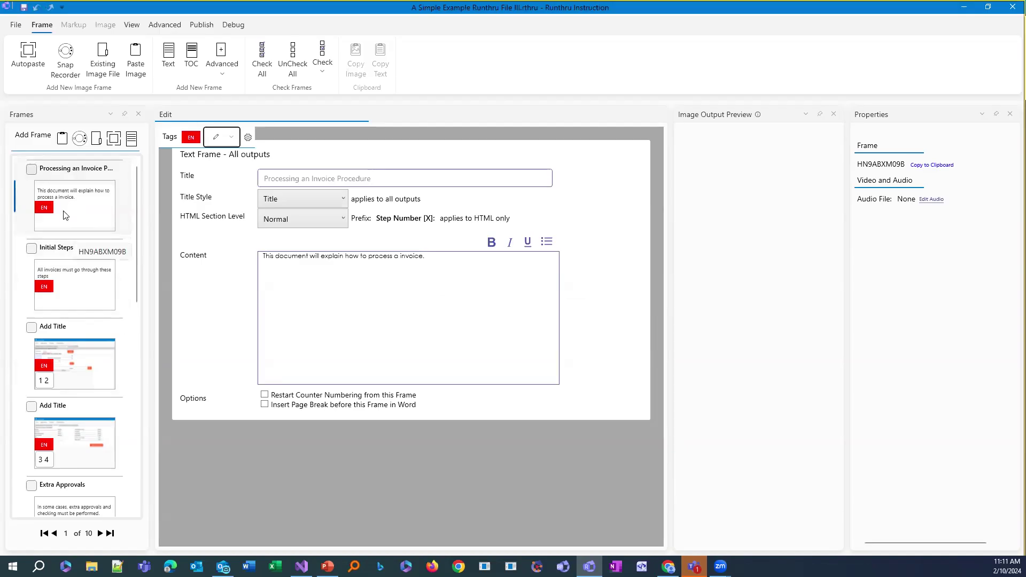
# Examine the frame selection, language change and tag adding options for multi-frame actions, and close them without running anything
pyautogui.click(169, 27)
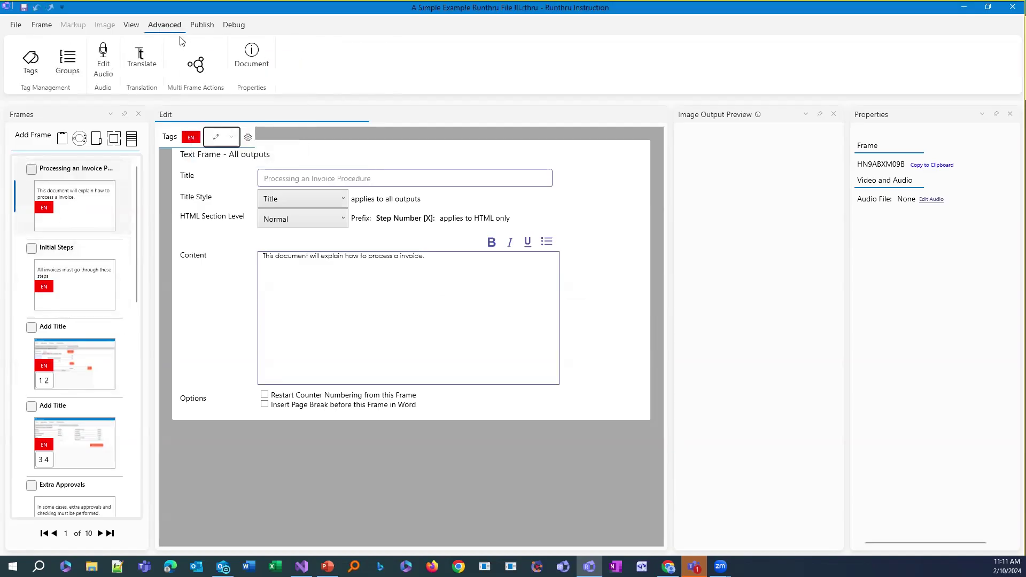
pyautogui.click(196, 67)
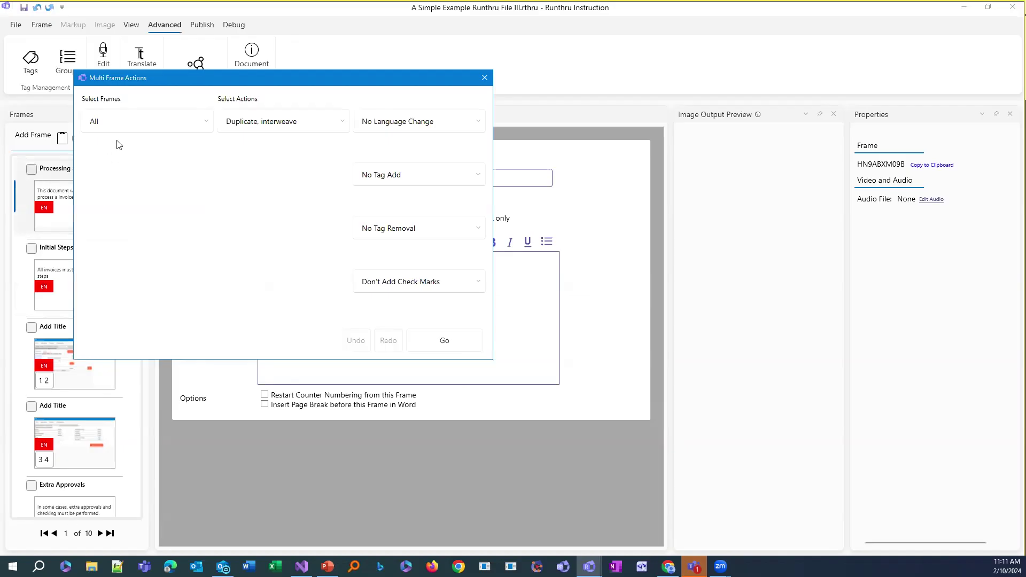
pyautogui.click(133, 121)
pyautogui.click(133, 121)
pyautogui.click(392, 127)
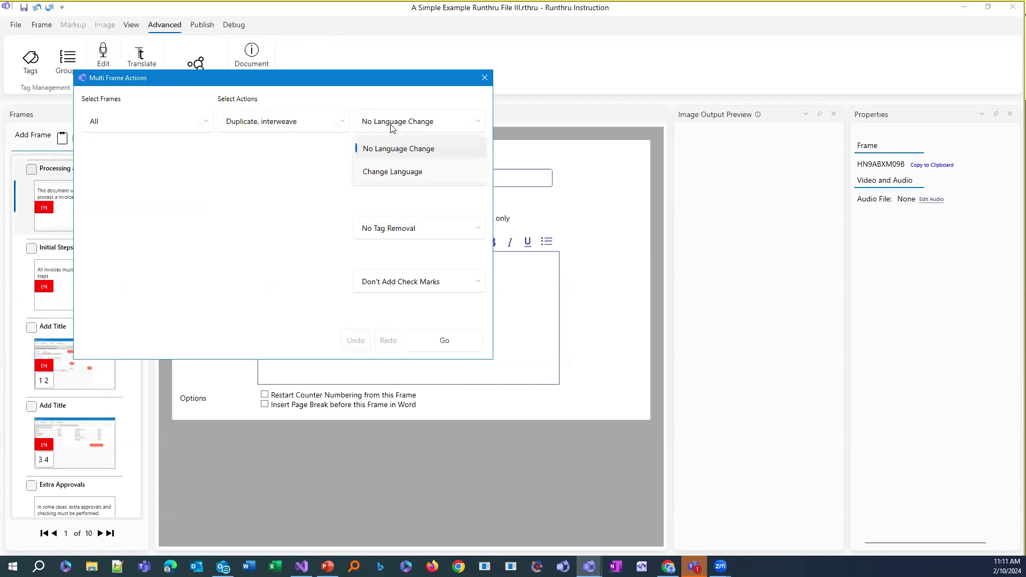
pyautogui.click(393, 148)
pyautogui.click(398, 178)
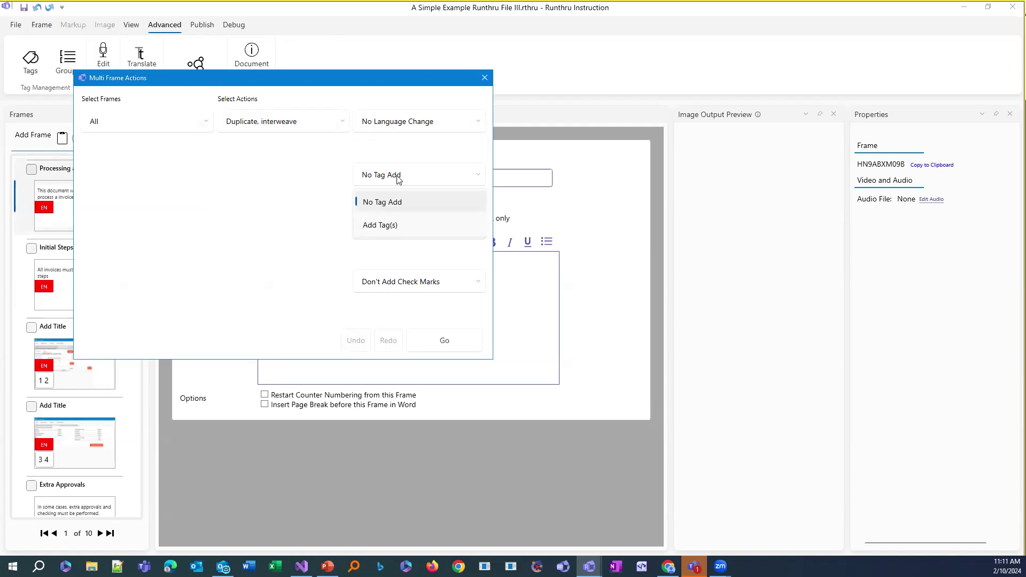
pyautogui.click(398, 178)
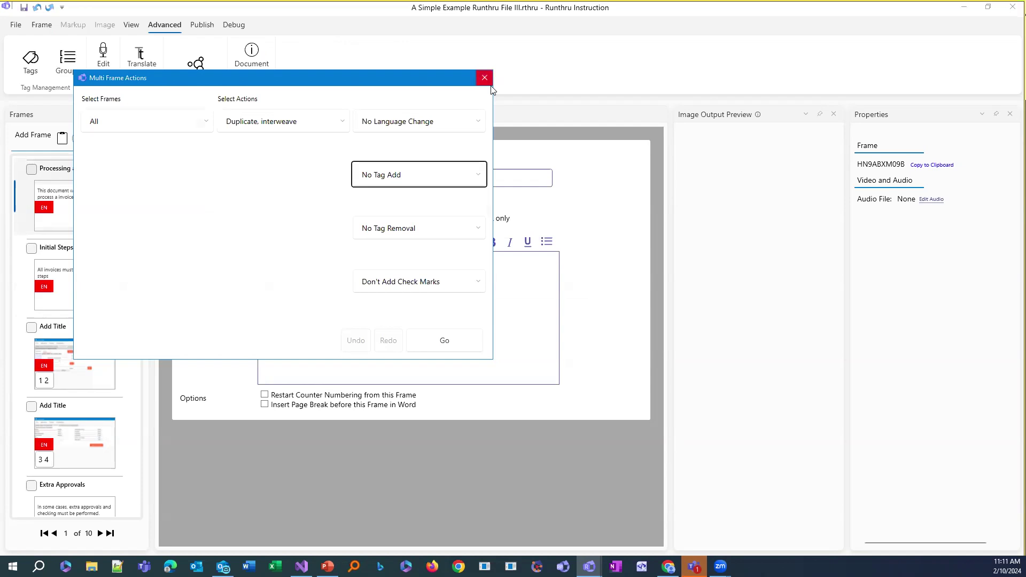
pyautogui.click(485, 78)
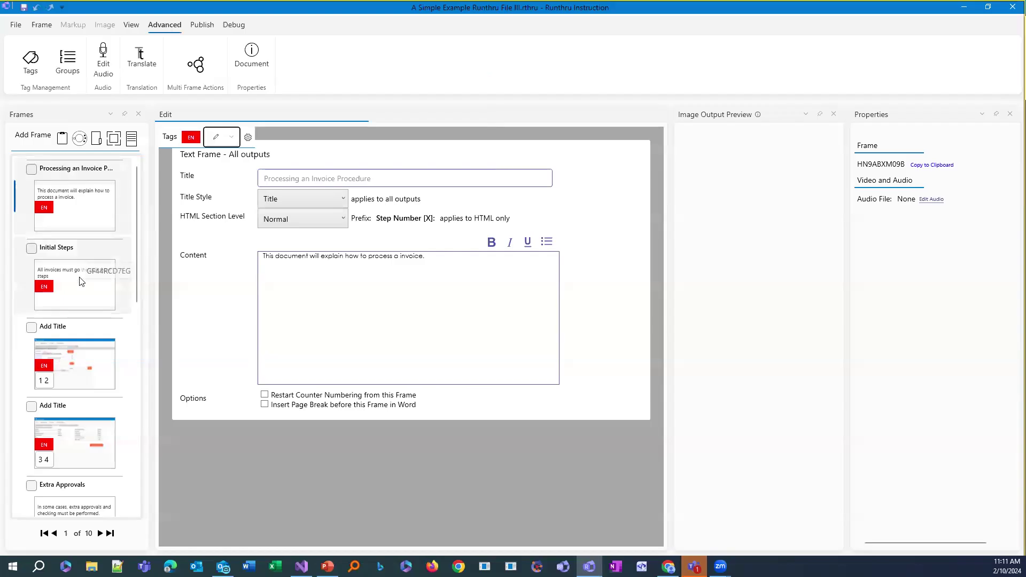
# Copy the identifier of the image frame that holds steps 1 and 2
pyautogui.click(69, 217)
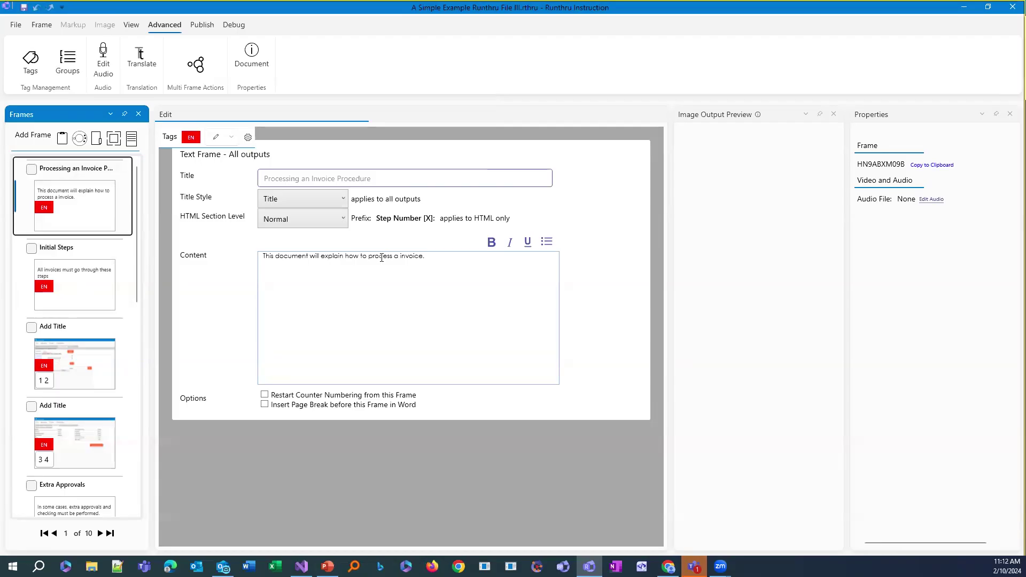
pyautogui.click(84, 363)
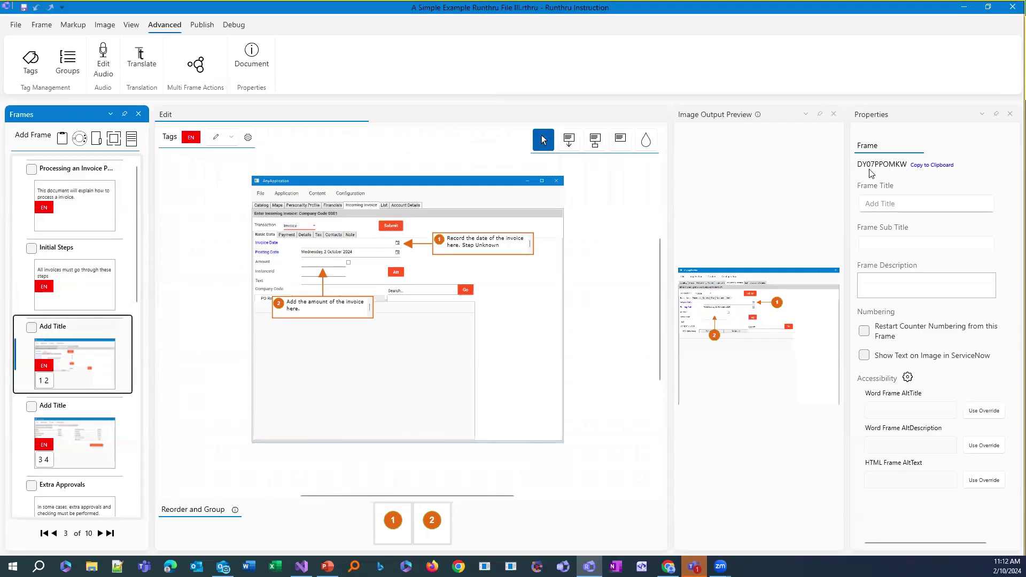
pyautogui.click(99, 424)
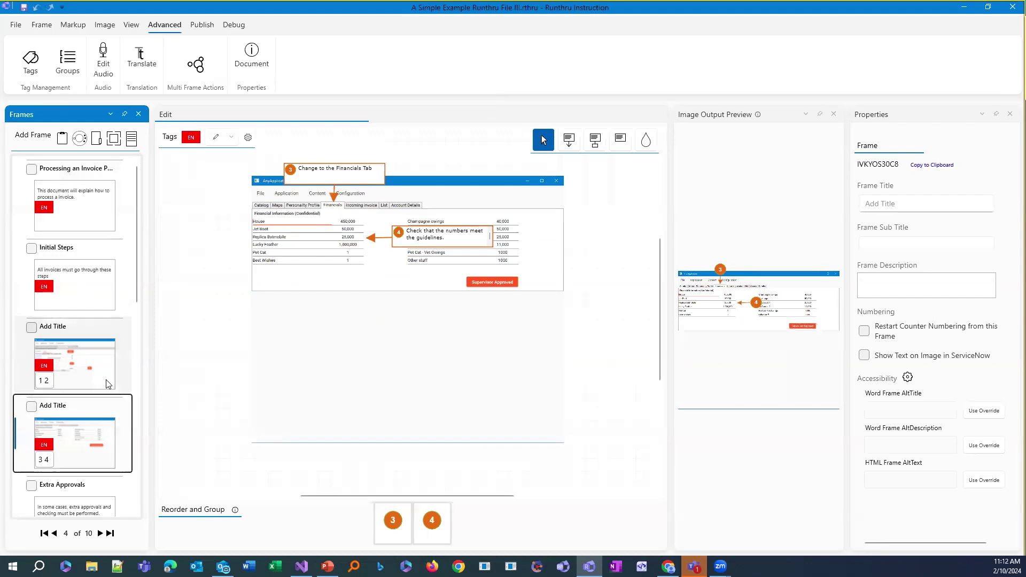
pyautogui.click(103, 370)
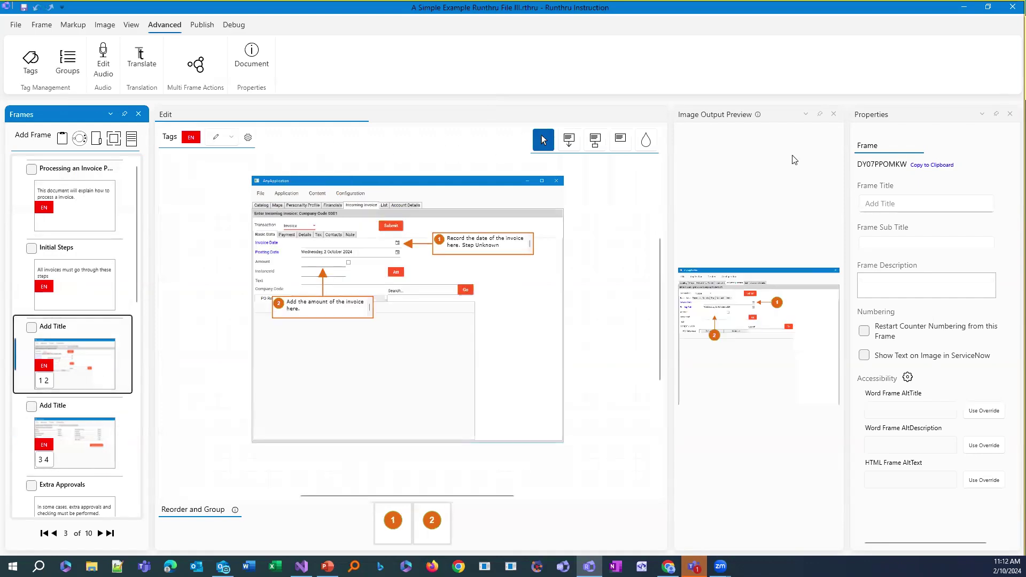
pyautogui.click(940, 168)
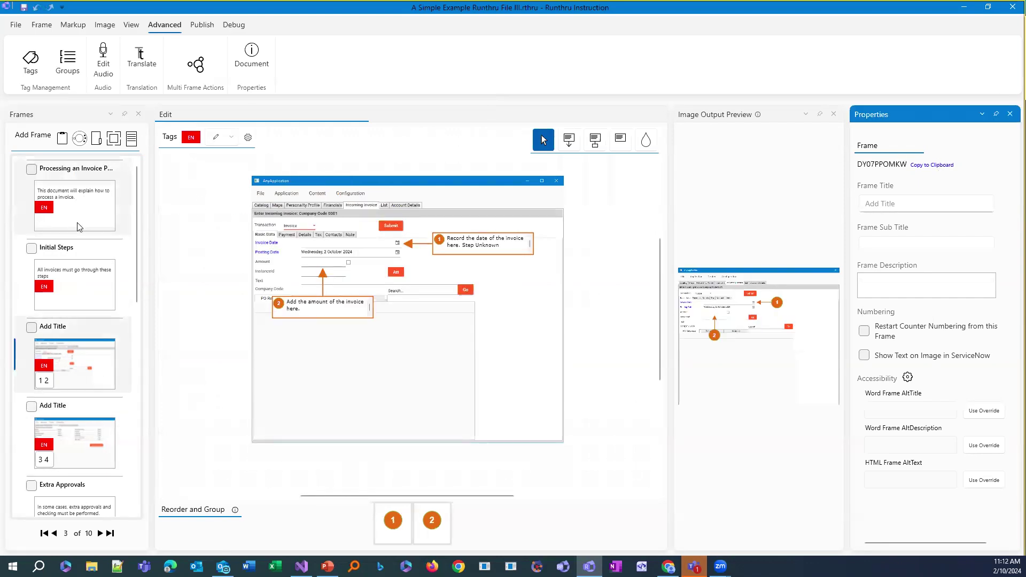
# Try to hyperlink the word "process" in the first frame's content to the URL #DY07PPOMKW, and cancel the link
pyautogui.click(90, 226)
pyautogui.doubleClick(377, 259)
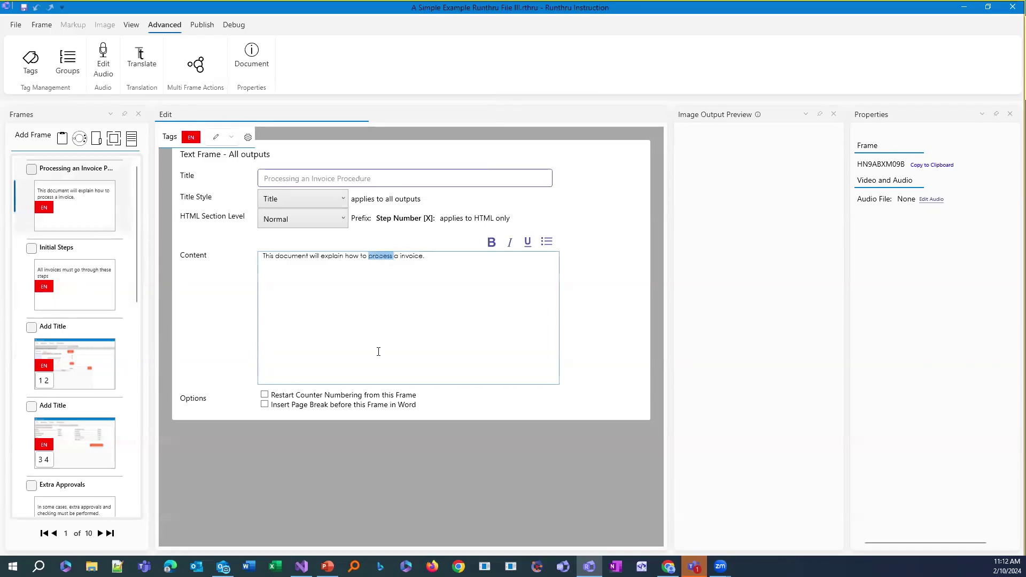
pyautogui.rightClick(383, 260)
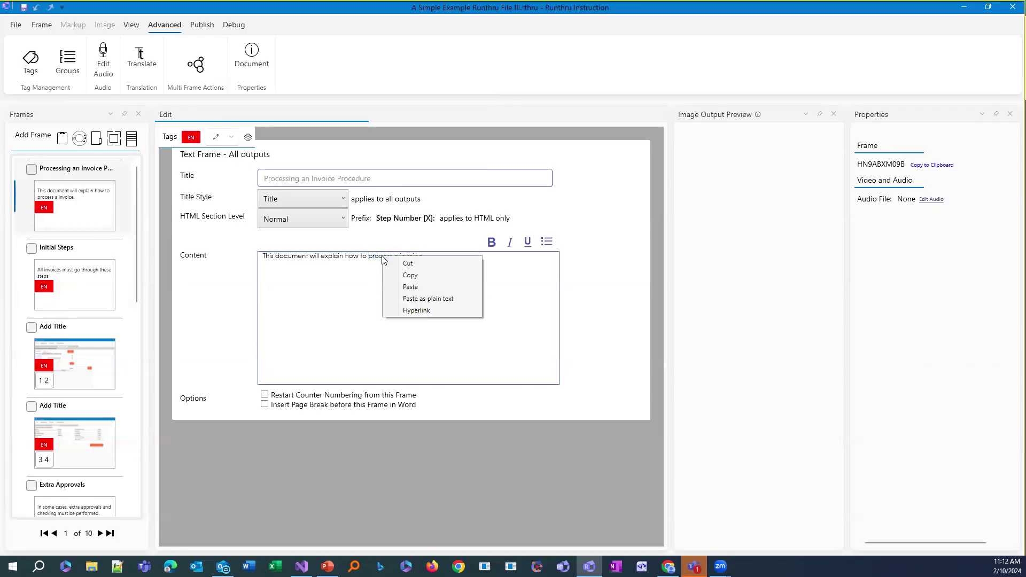
pyautogui.click(433, 310)
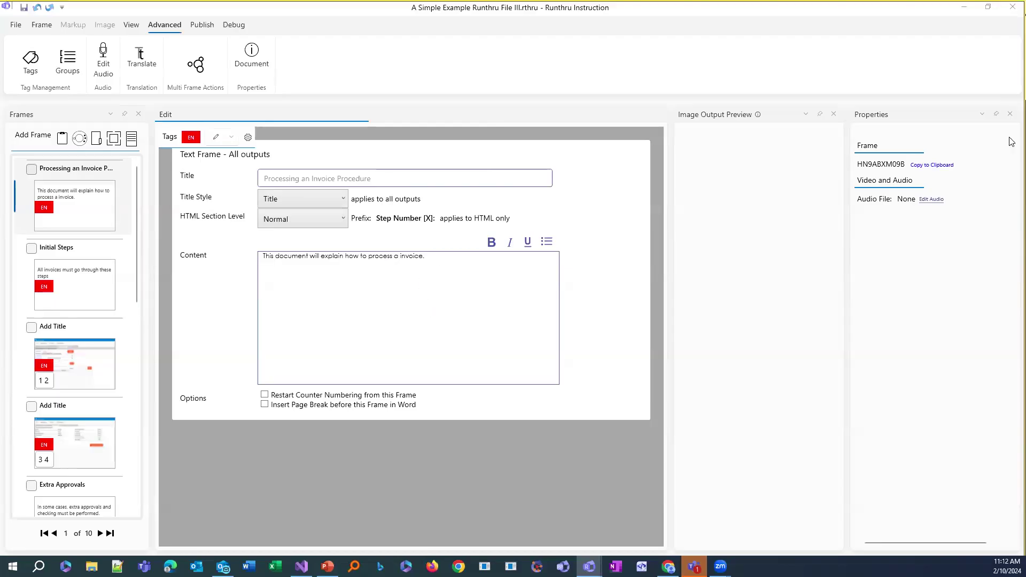
pyautogui.click(459, 219)
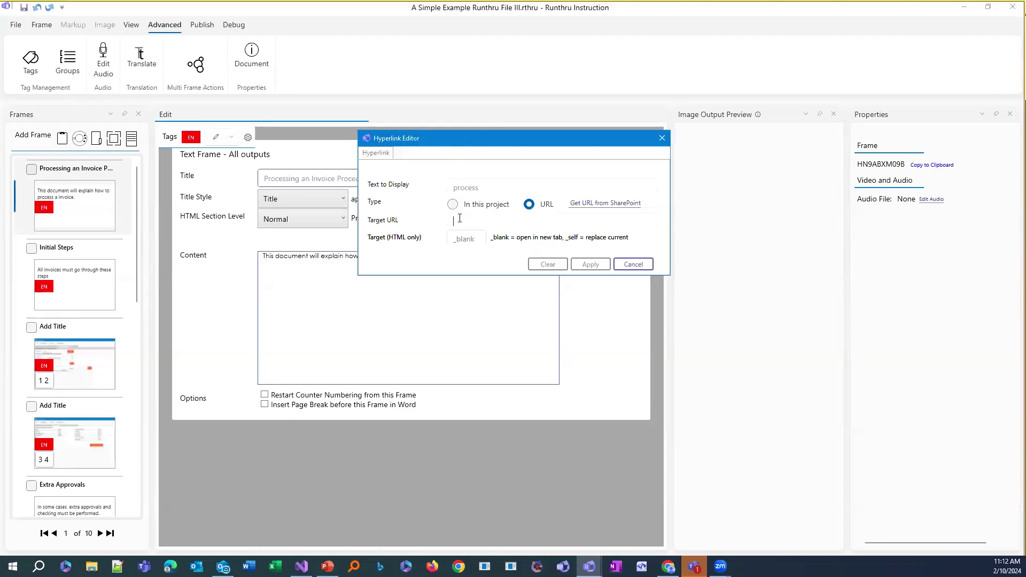
pyautogui.write('#')
pyautogui.hotkey('ctrl', 'v')
pyautogui.moveTo(582, 134); pyautogui.dragTo(485, 289)
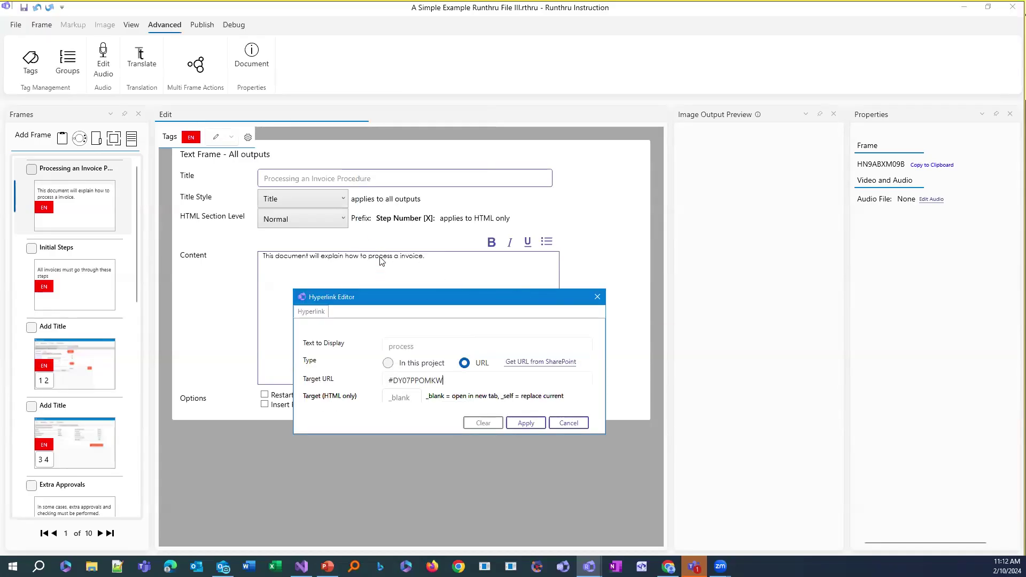
pyautogui.click(568, 424)
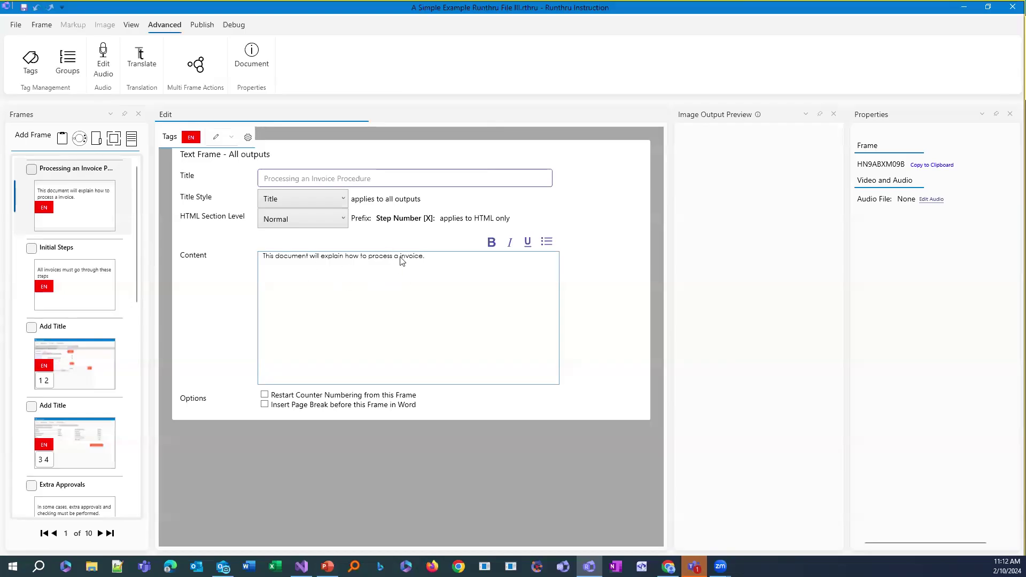
# Examine the title and title style settings of the "Processing an Invoice Procedure" text frame
pyautogui.click(352, 178)
pyautogui.click(262, 201)
pyautogui.click(302, 199)
pyautogui.click(299, 198)
pyautogui.click(294, 199)
# Review the frames from Initial Steps through Finalisation, checking the title styles of the text frames and the callouts on the images
pyautogui.click(74, 284)
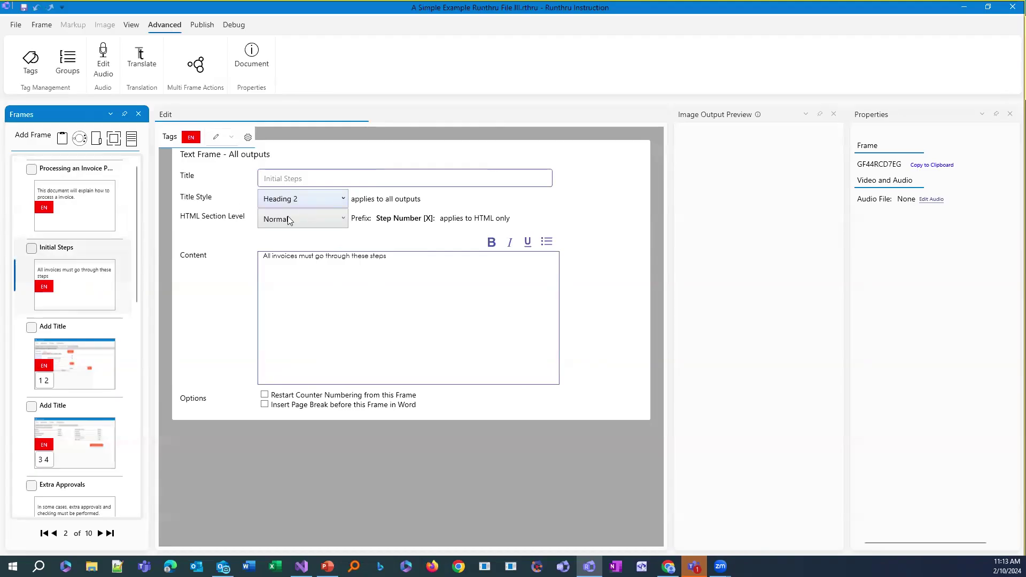
pyautogui.click(83, 374)
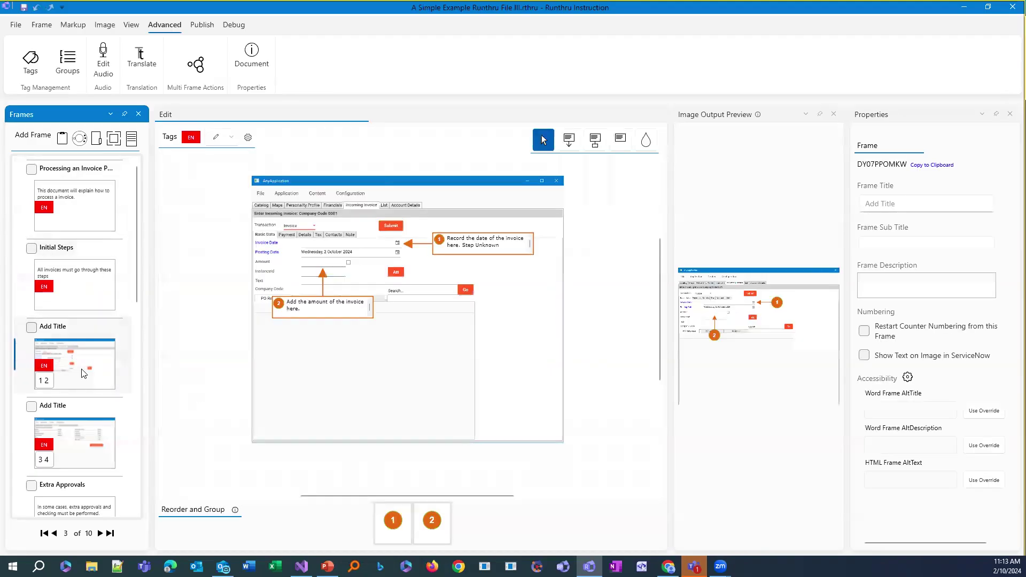
pyautogui.click(91, 435)
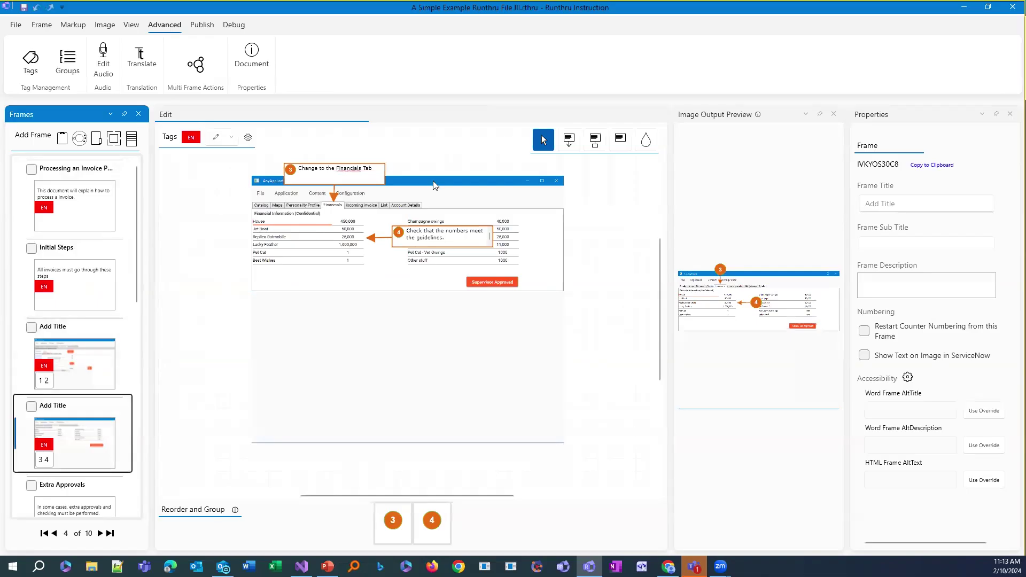
pyautogui.scroll(-3, 109, 323)
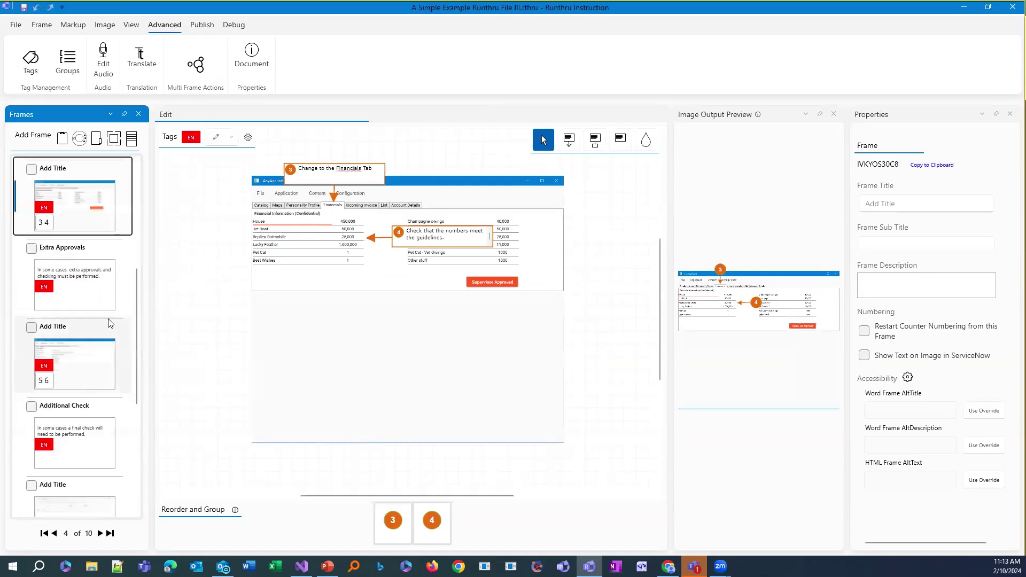
pyautogui.click(71, 286)
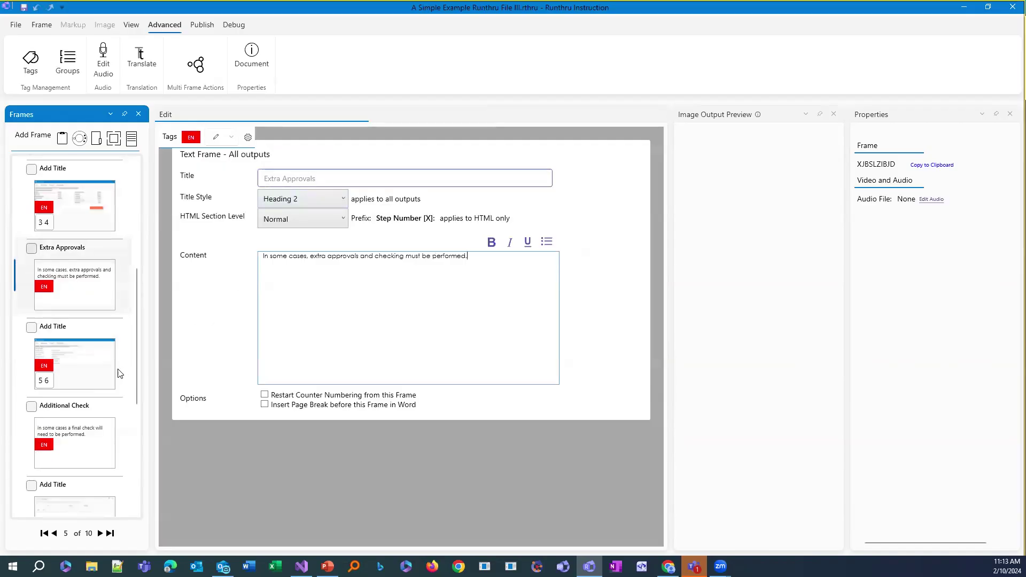
pyautogui.click(90, 364)
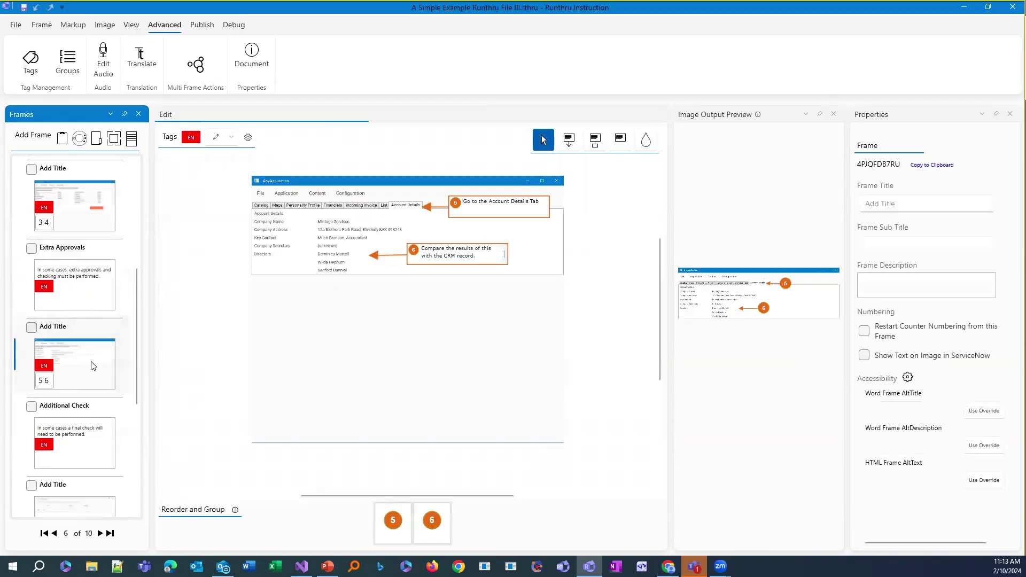
pyautogui.click(109, 427)
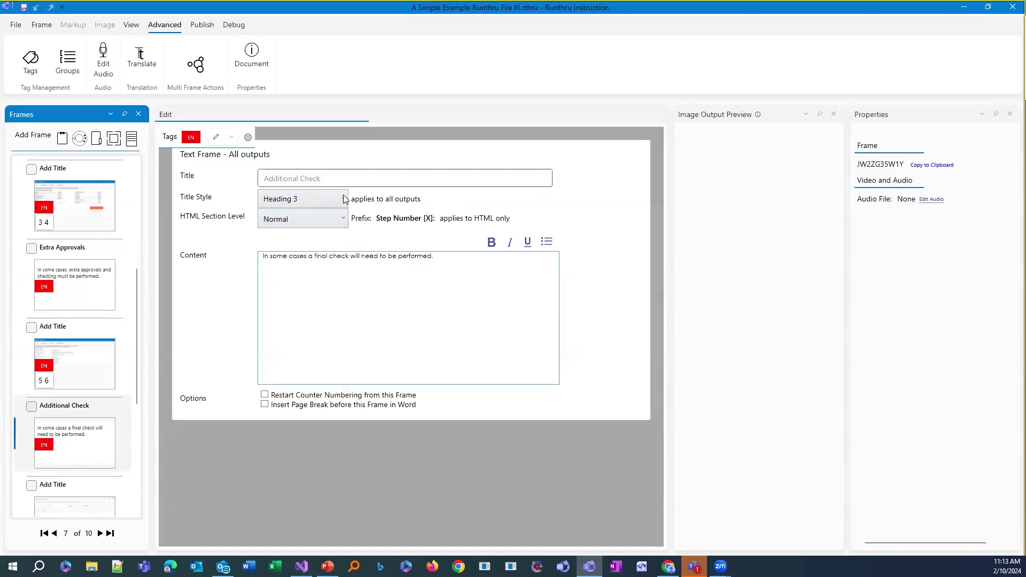
pyautogui.scroll(-3, 87, 425)
pyautogui.click(88, 378)
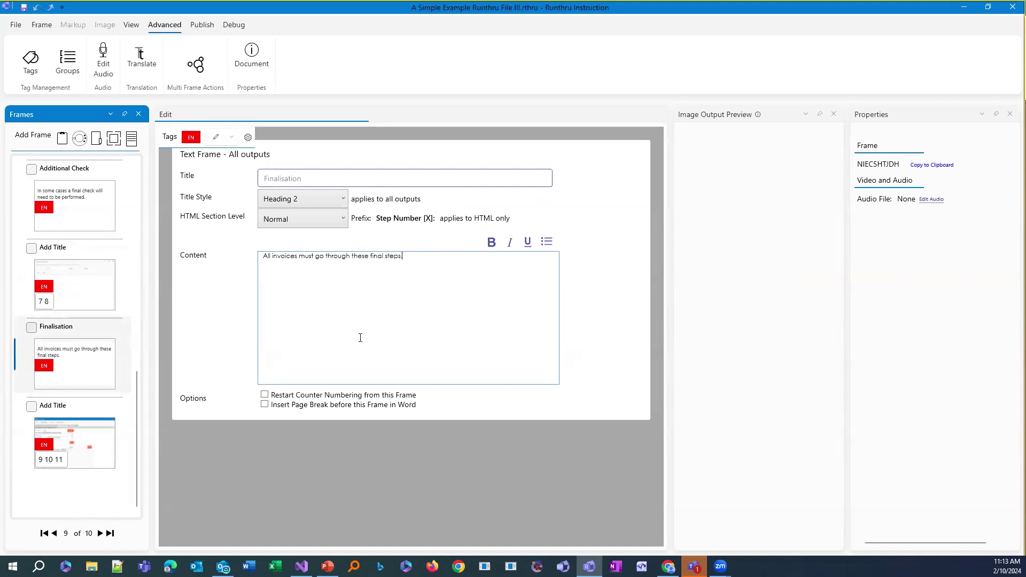
pyautogui.scroll(6, 75, 320)
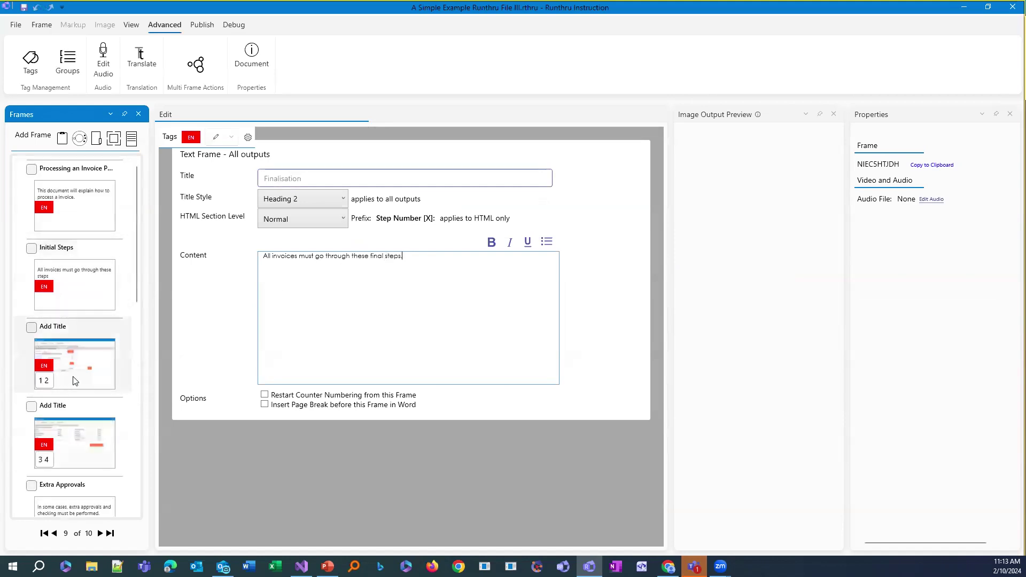
# Add "If they do not then" to the end of the step 4 callout text about checking the numbers
pyautogui.click(77, 438)
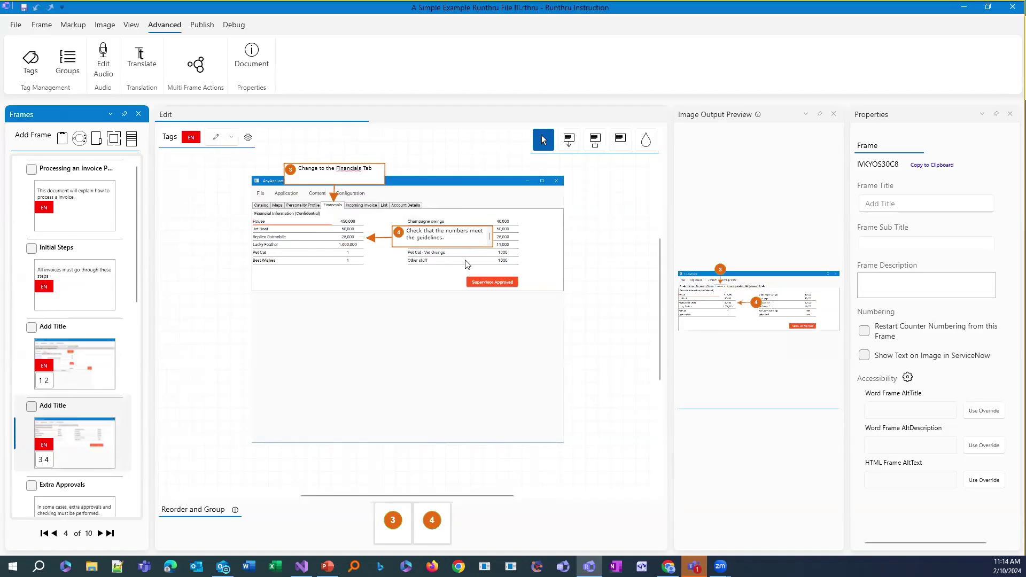
pyautogui.doubleClick(455, 243)
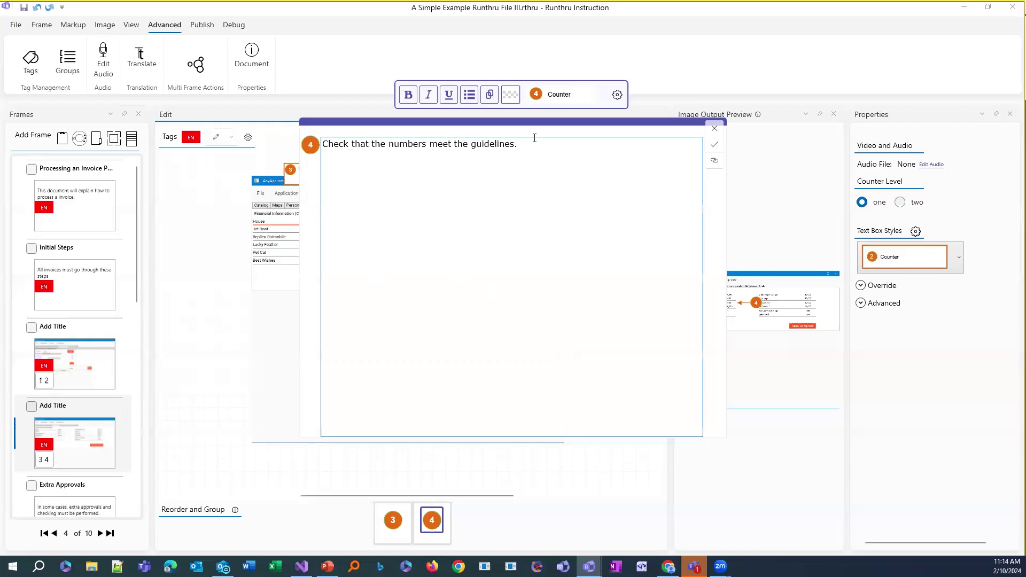
pyautogui.write('If they do not then')
# Insert a cross-reference to the Extra Approvals frame at the end of the step 4 text
pyautogui.click(715, 160)
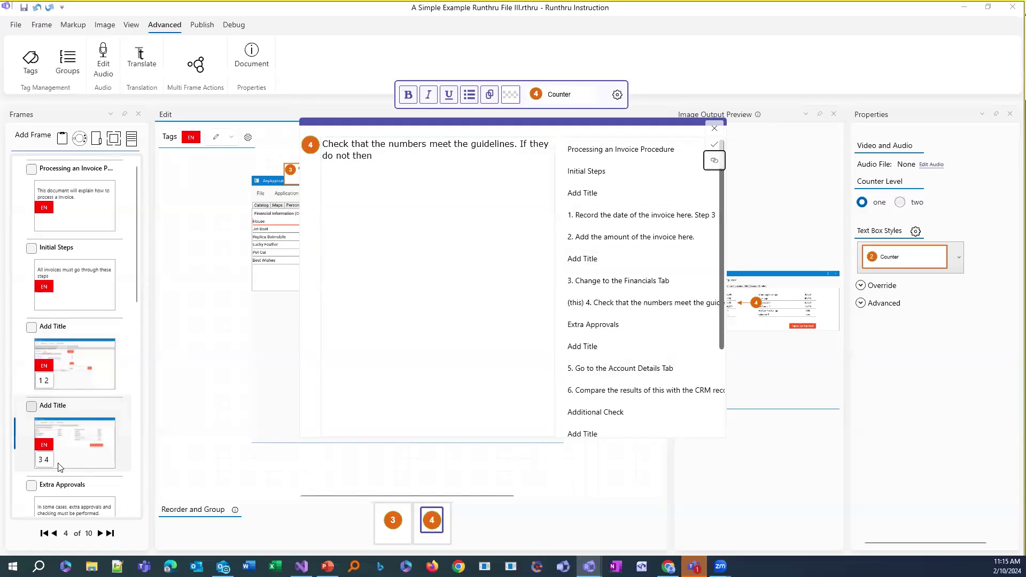
pyautogui.click(606, 327)
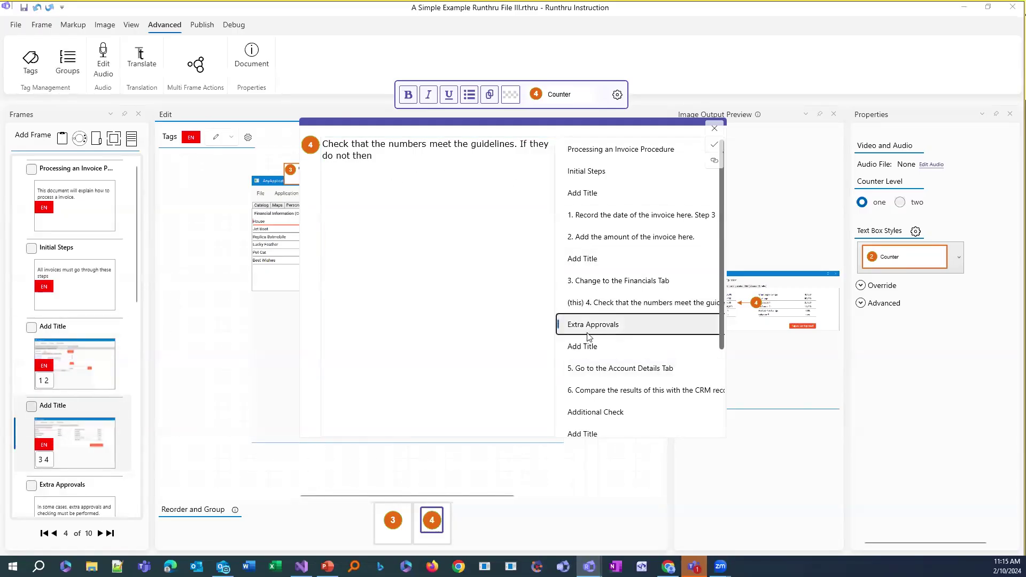
pyautogui.click(416, 163)
pyautogui.click(459, 156)
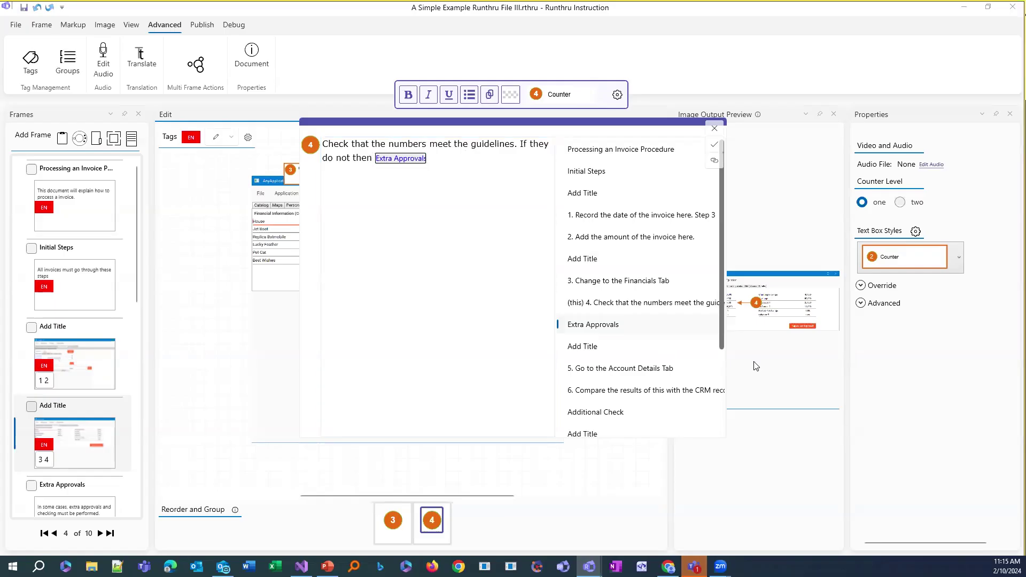
# Add the words "go to" before the Extra Approvals link in the step 4 text
pyautogui.write('got')
pyautogui.press('BackSpace')
pyautogui.press('BackSpace')
pyautogui.write('Extra Approvals, ')
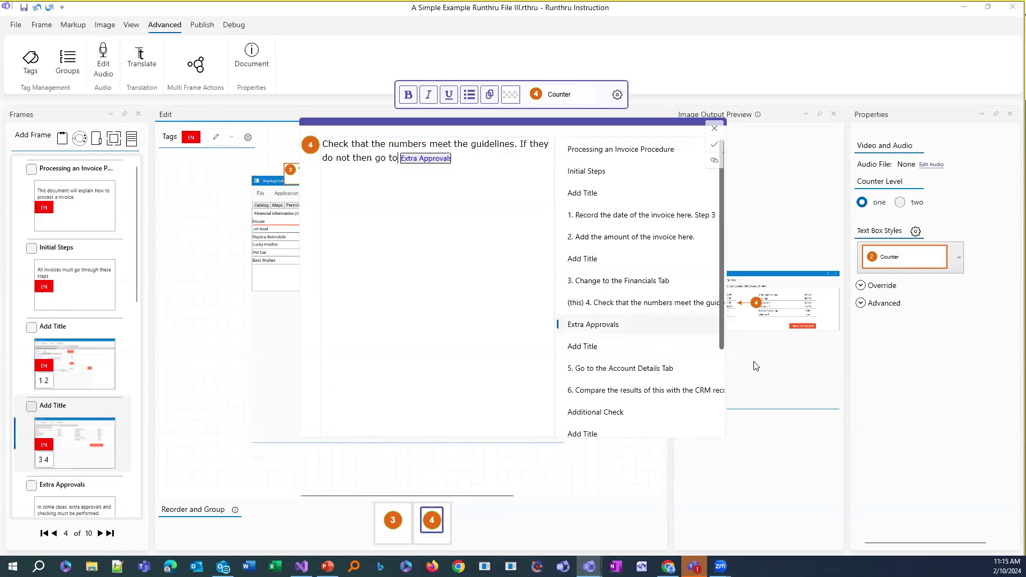
# Continue the step 4 text with ", otherwise you can head over to" and a cross-reference to the Finalisation frame, and save the callout
pyautogui.write('otherwise you can')
pyautogui.scroll(-3, 668, 361)
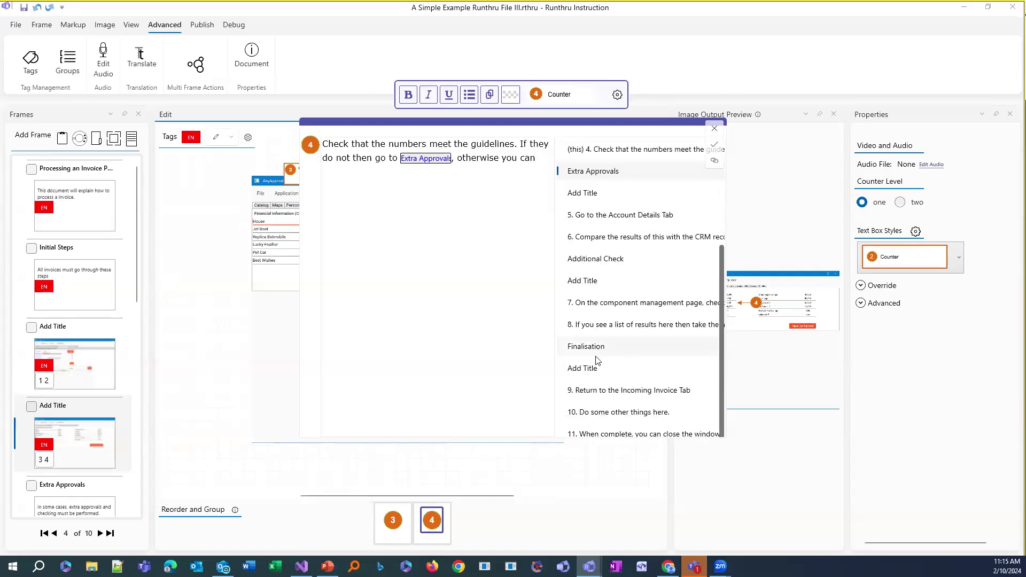
pyautogui.moveTo(588, 354); pyautogui.dragTo(541, 162)
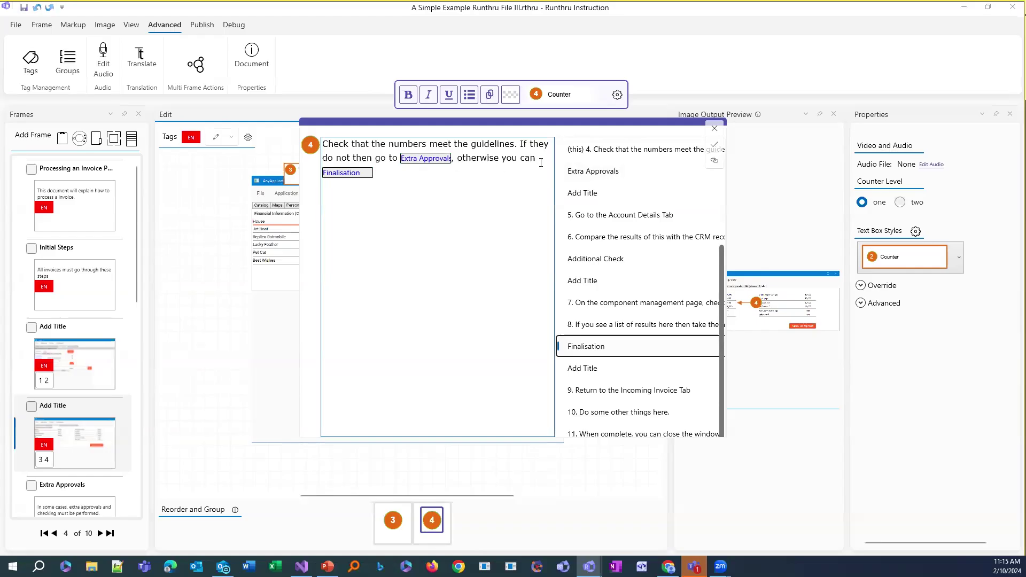
pyautogui.write('head over to')
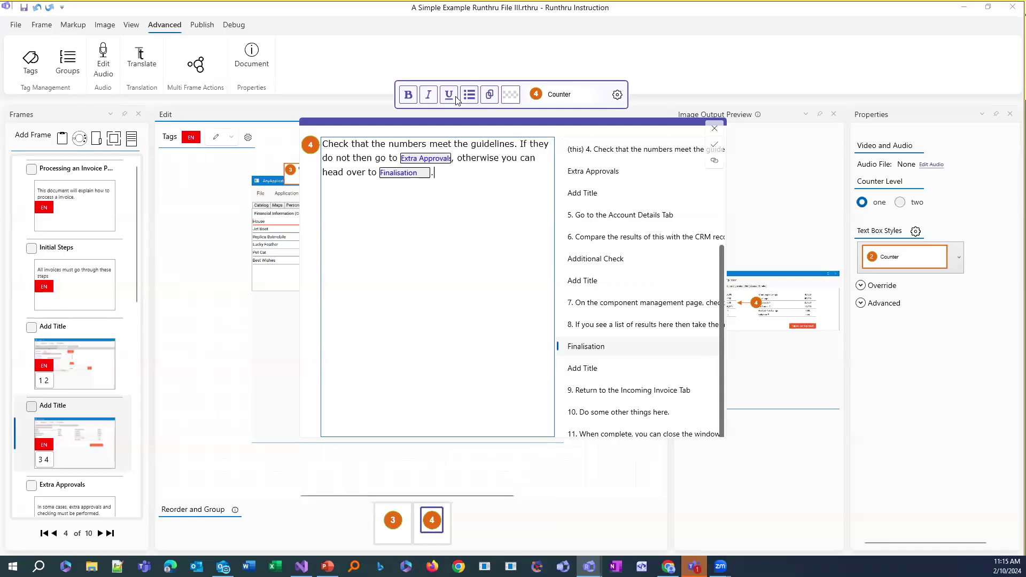
pyautogui.click(715, 144)
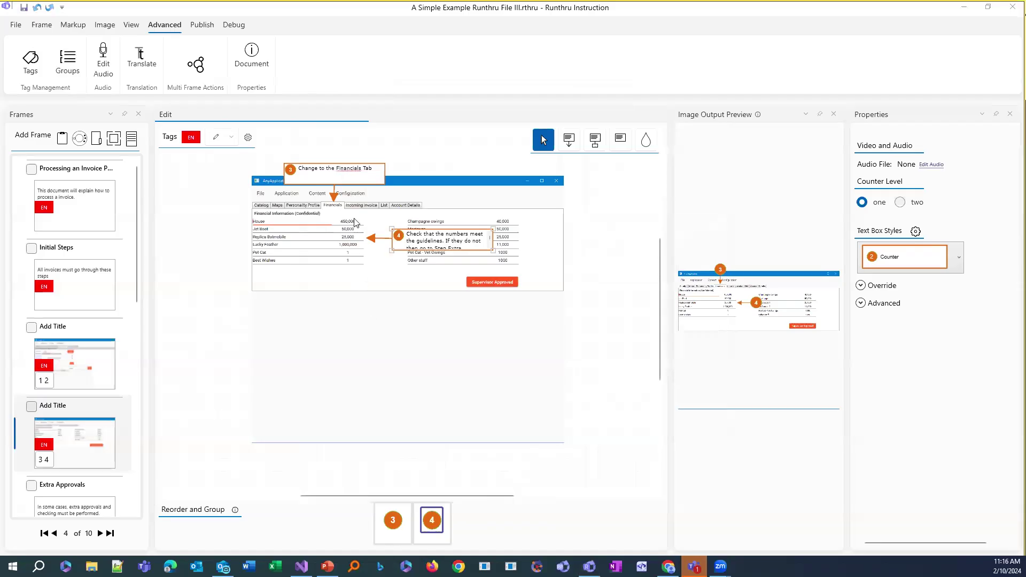
# Enlarge the step 4 callout to fit its text and publish the procedure to Word to check the step 4 links
pyautogui.click(202, 25)
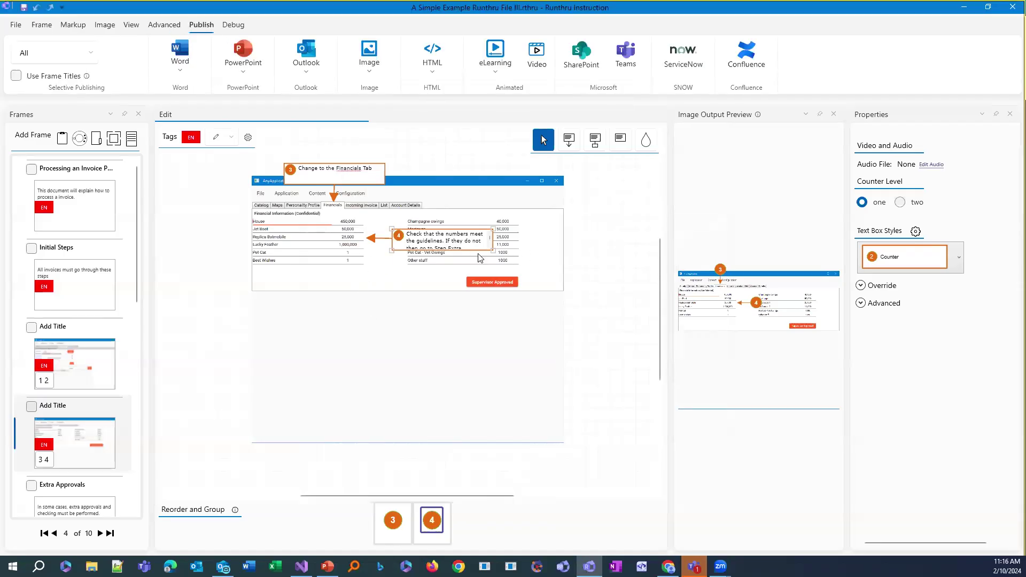
pyautogui.moveTo(493, 251); pyautogui.dragTo(507, 263)
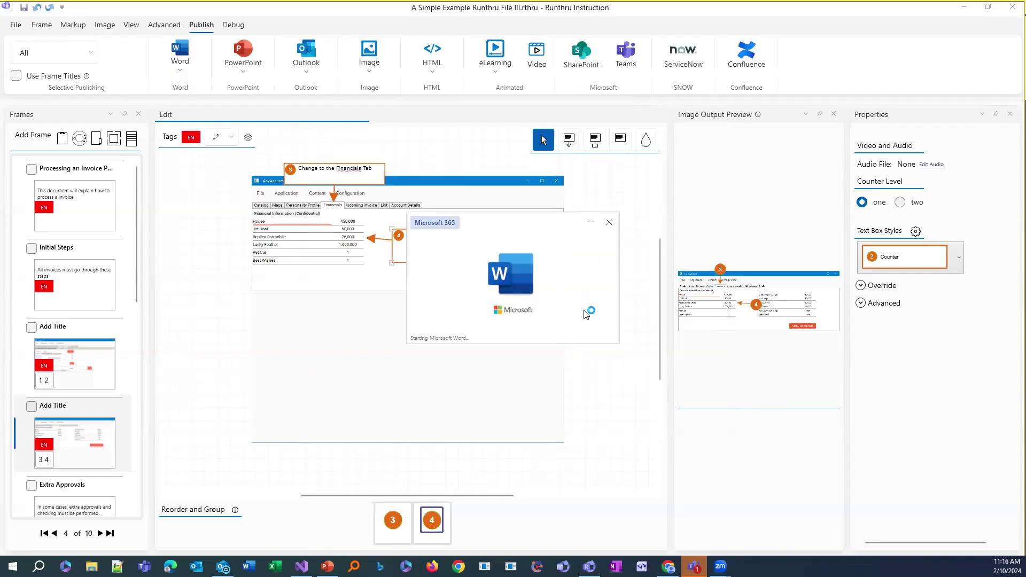
pyautogui.scroll(-8, 607, 294)
pyautogui.scroll(-12, 607, 295)
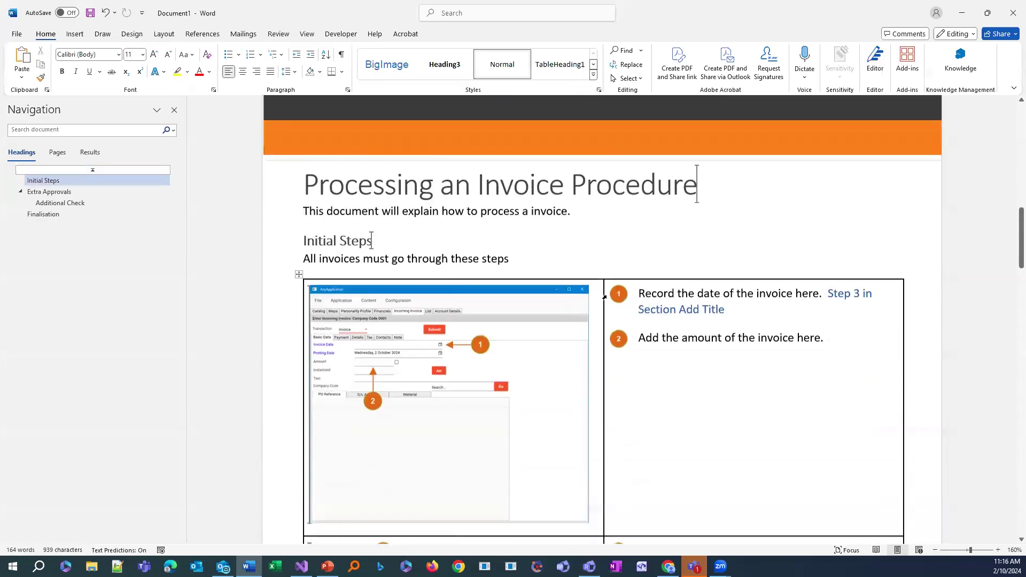
pyautogui.scroll(-1, 817, 335)
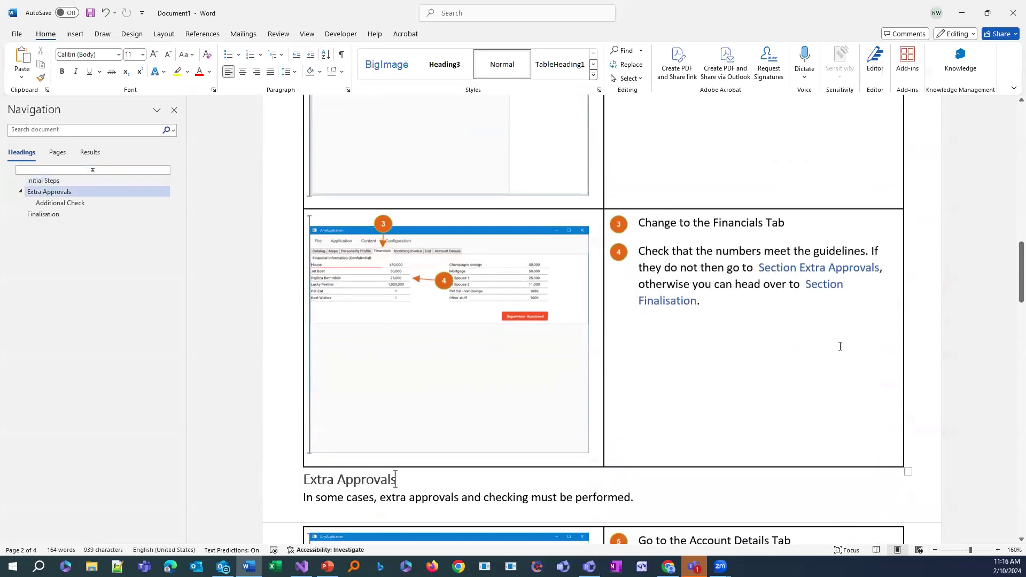
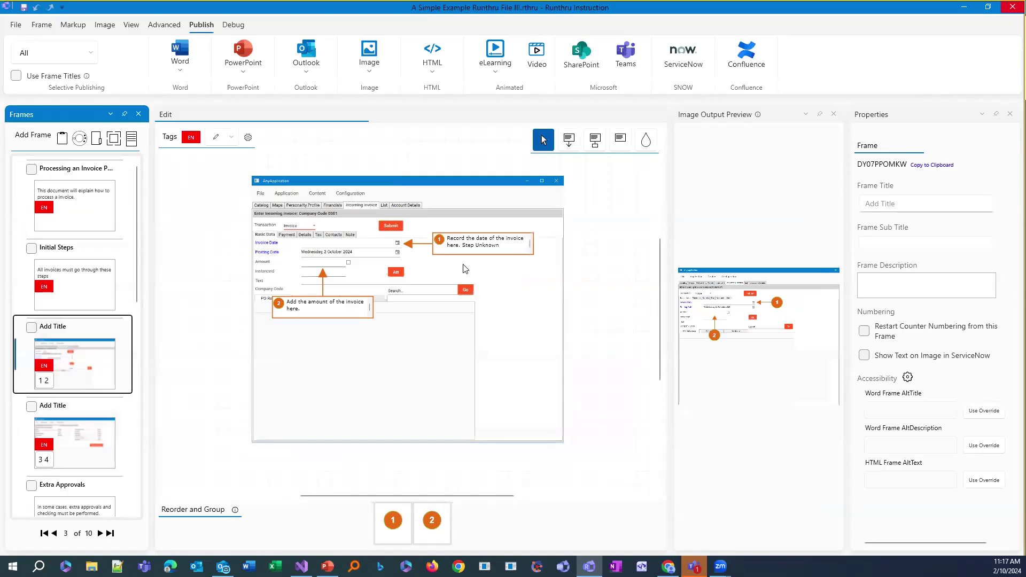
# Remove the word "Section" from the English Word title wording of the Extra Approvals link in step 4
pyautogui.click(472, 252)
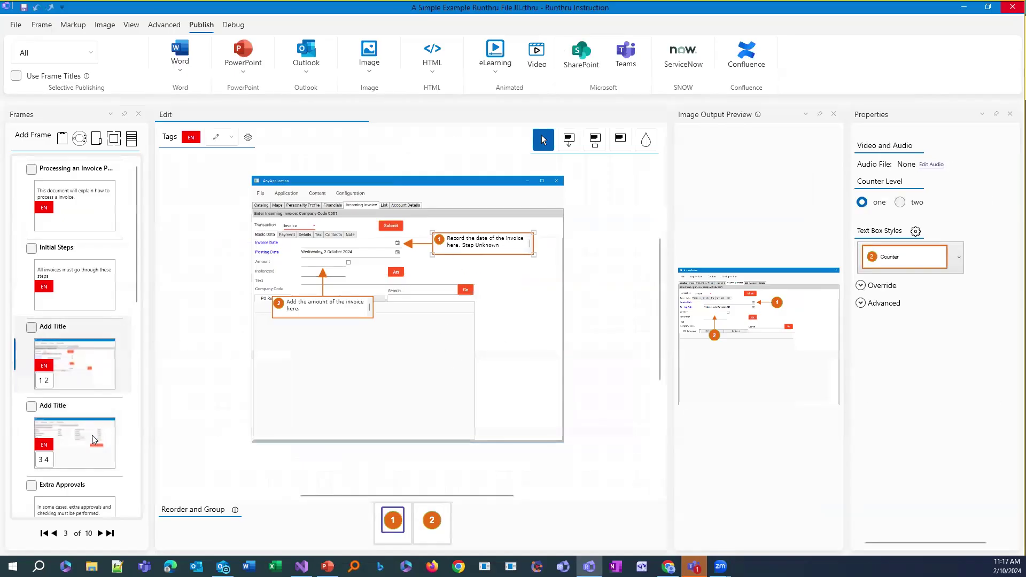
pyautogui.click(113, 441)
pyautogui.click(478, 252)
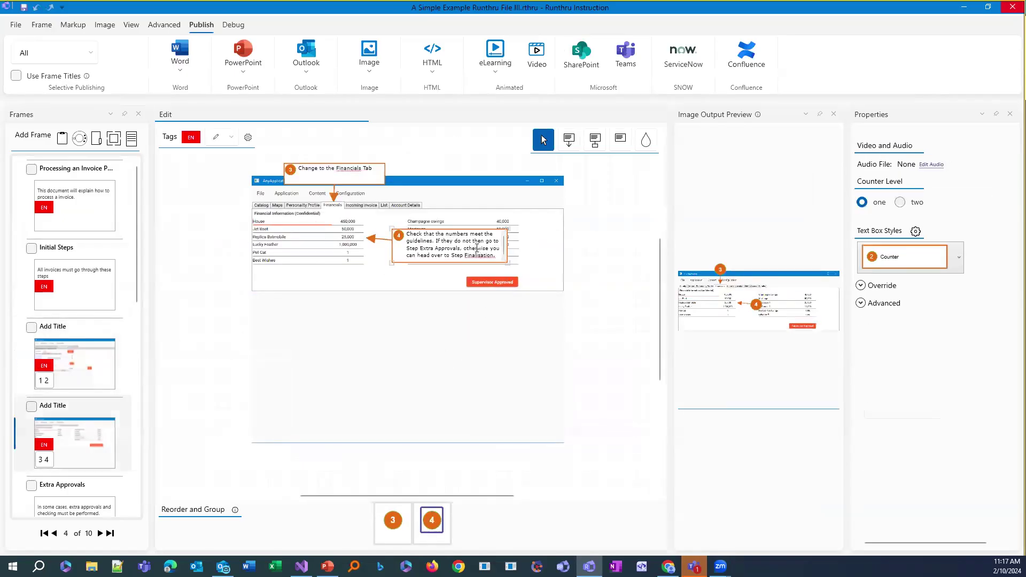
pyautogui.doubleClick(477, 252)
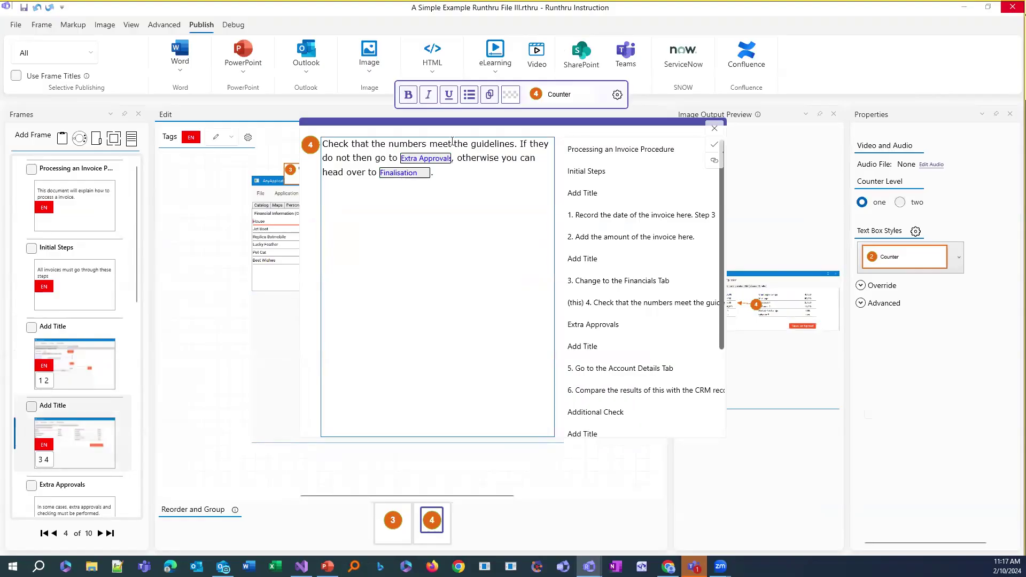
pyautogui.moveTo(426, 164)
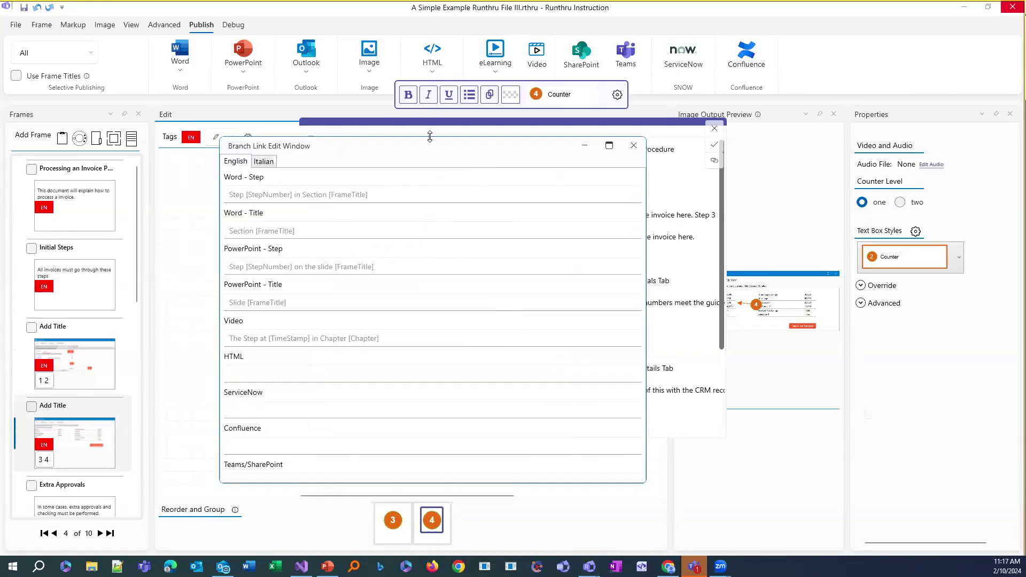
pyautogui.moveTo(429, 146); pyautogui.dragTo(682, 139)
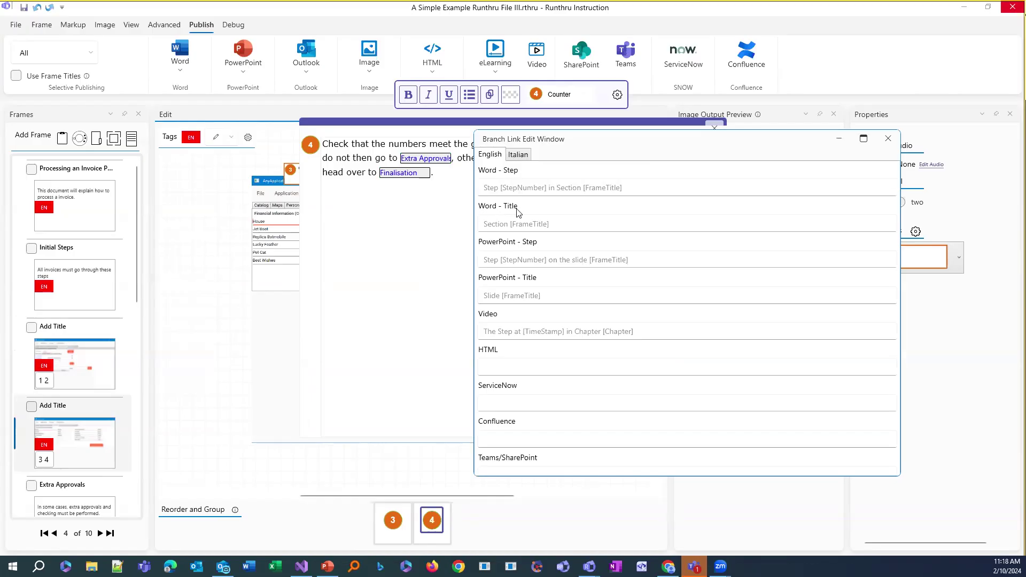
pyautogui.doubleClick(496, 224)
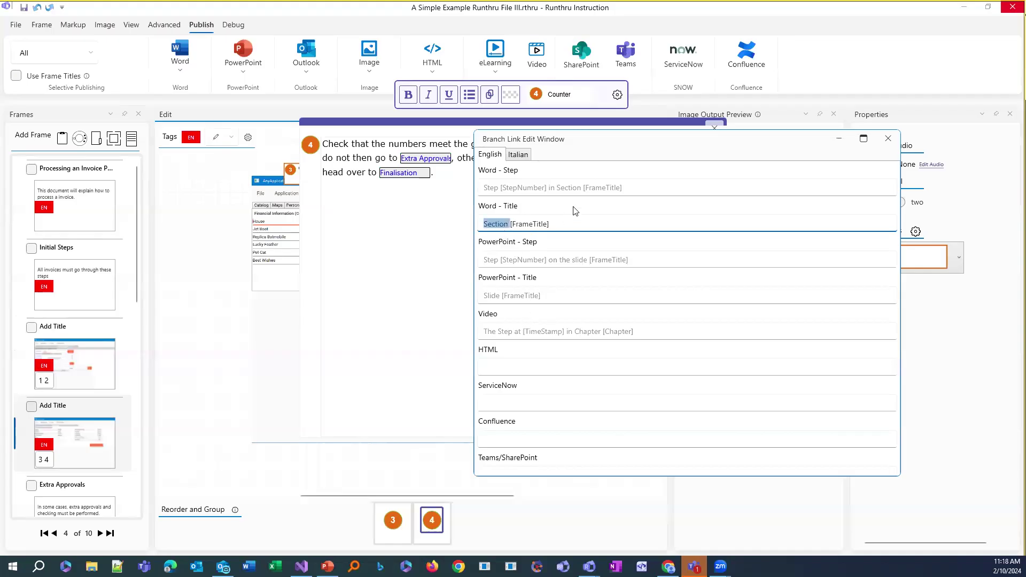
pyautogui.press('Delete')
pyautogui.click(889, 139)
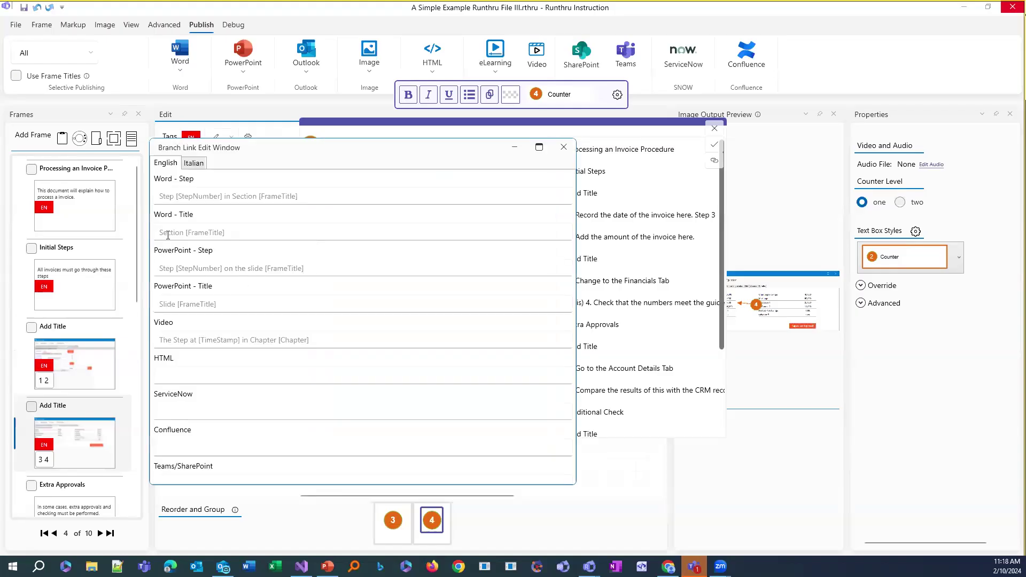
# Remove "Section" from the Finalisation link's Word title wording and try out a change to its Word step wording
pyautogui.doubleClick(169, 234)
pyautogui.press('BackSpace')
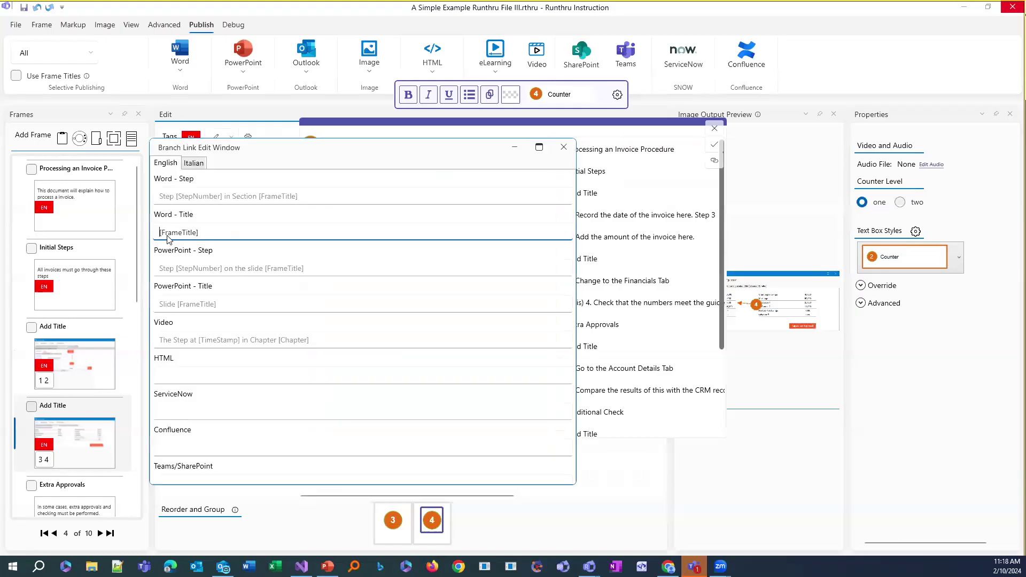
pyautogui.click(327, 195)
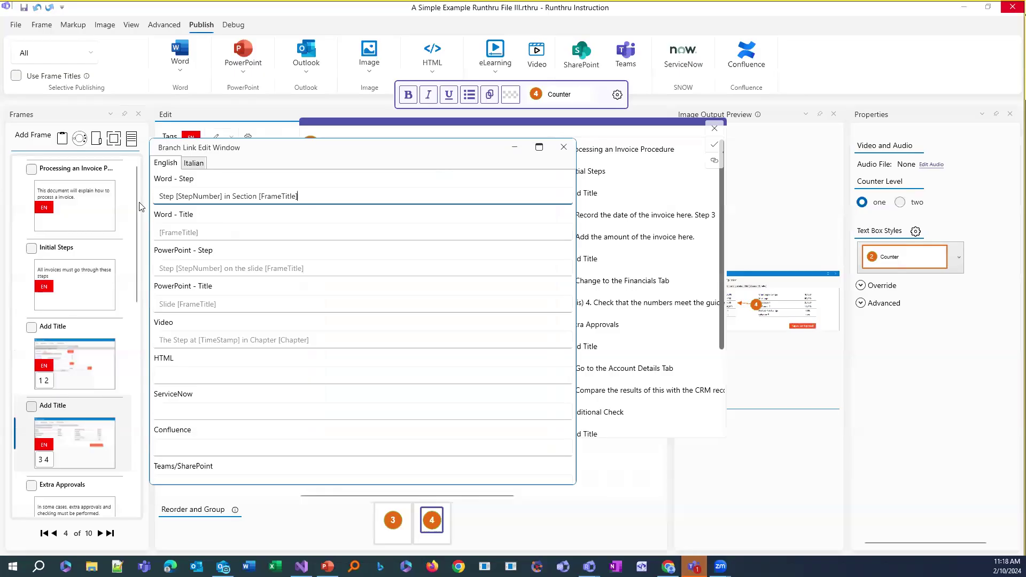
pyautogui.click(162, 197)
pyautogui.write('Great')
pyautogui.press('BackSpace')
pyautogui.press('BackSpace')
pyautogui.press('BackSpace')
pyautogui.press('BackSpace')
pyautogui.press('BackSpace')
pyautogui.press('BackSpace')
pyautogui.press('BackSpace')
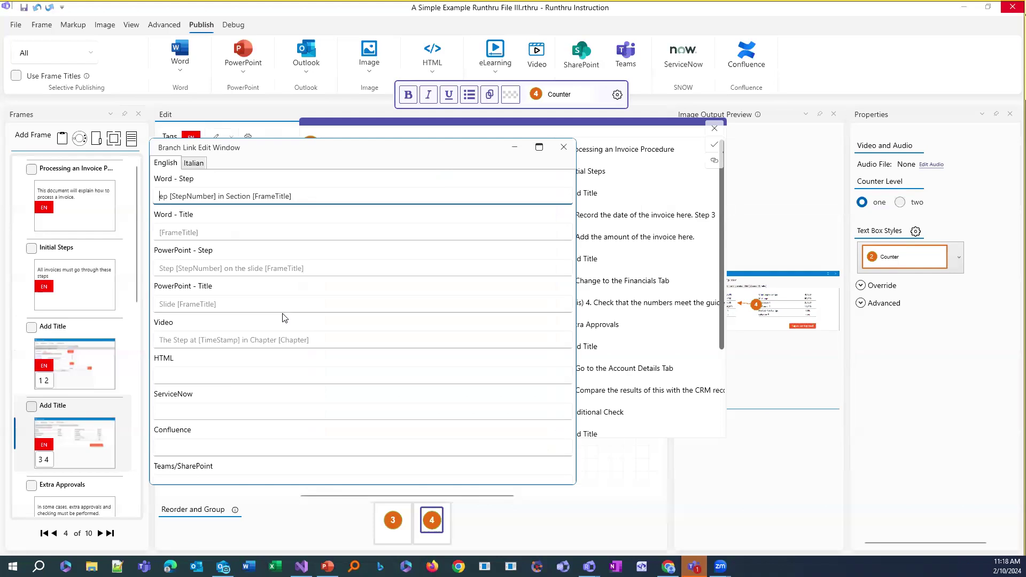
pyautogui.write('St')
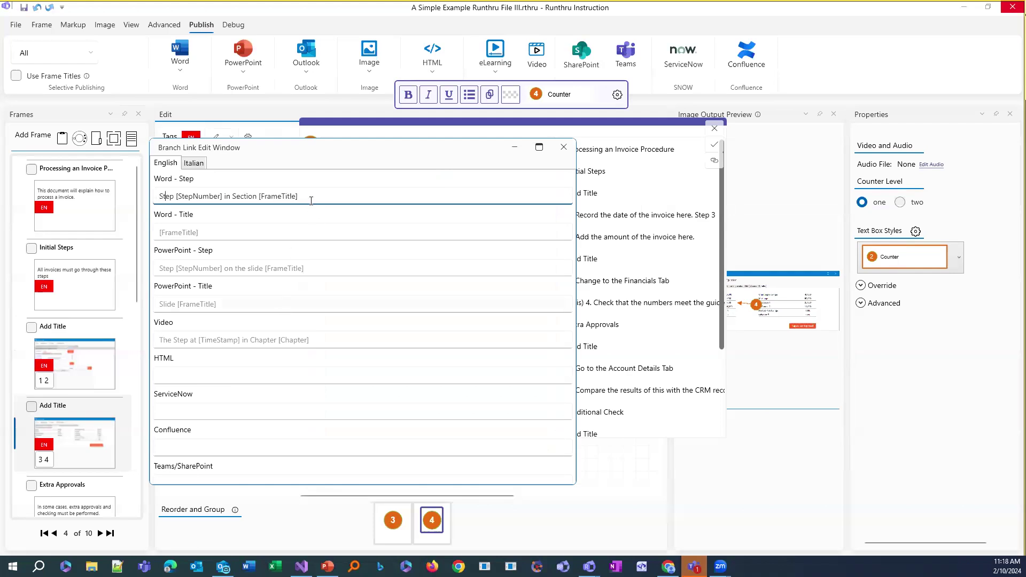
pyautogui.click(564, 147)
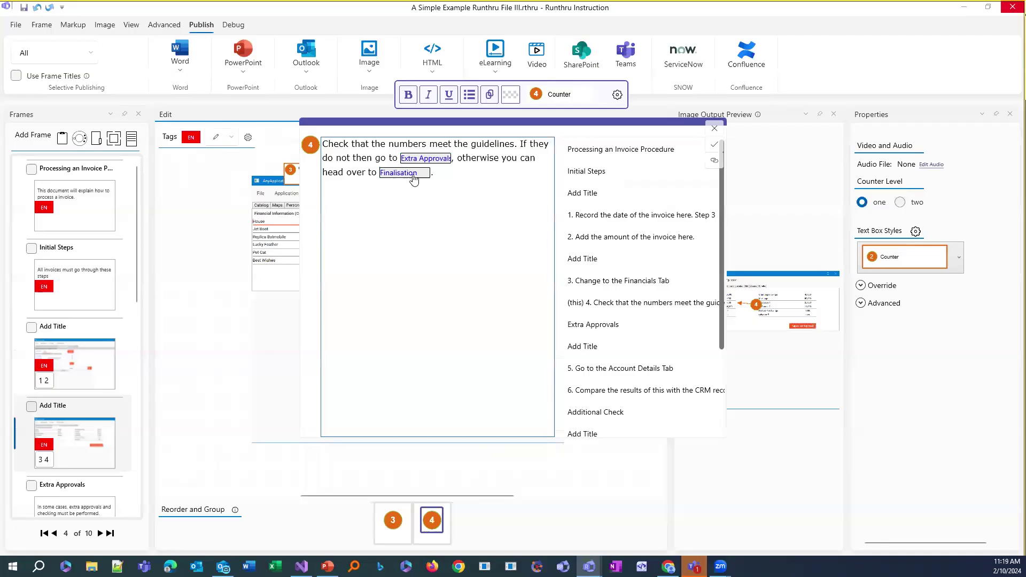
# Replace the Finalisation link in the step 4 text with a cross-reference to step 9, "Return to the Incoming Invoice Tab"
pyautogui.moveTo(414, 177)
pyautogui.press('BackSpace')
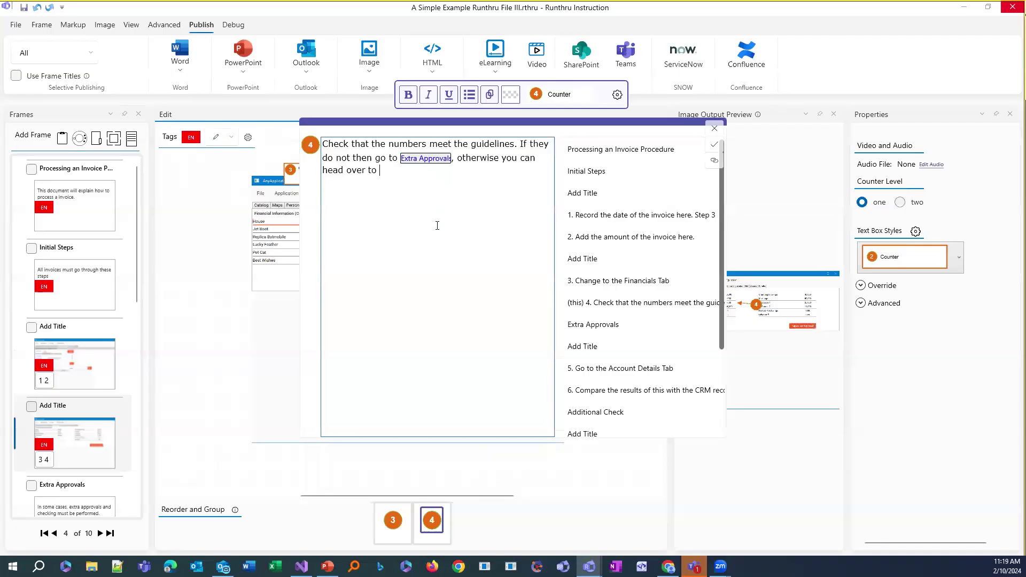
pyautogui.scroll(-3, 636, 292)
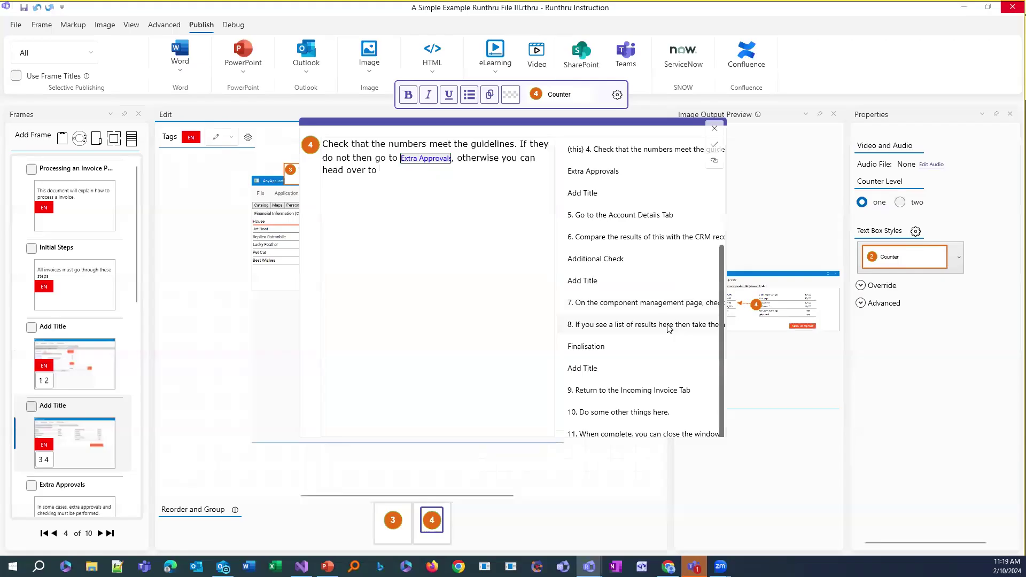
pyautogui.click(623, 395)
pyautogui.moveTo(632, 395); pyautogui.dragTo(399, 176)
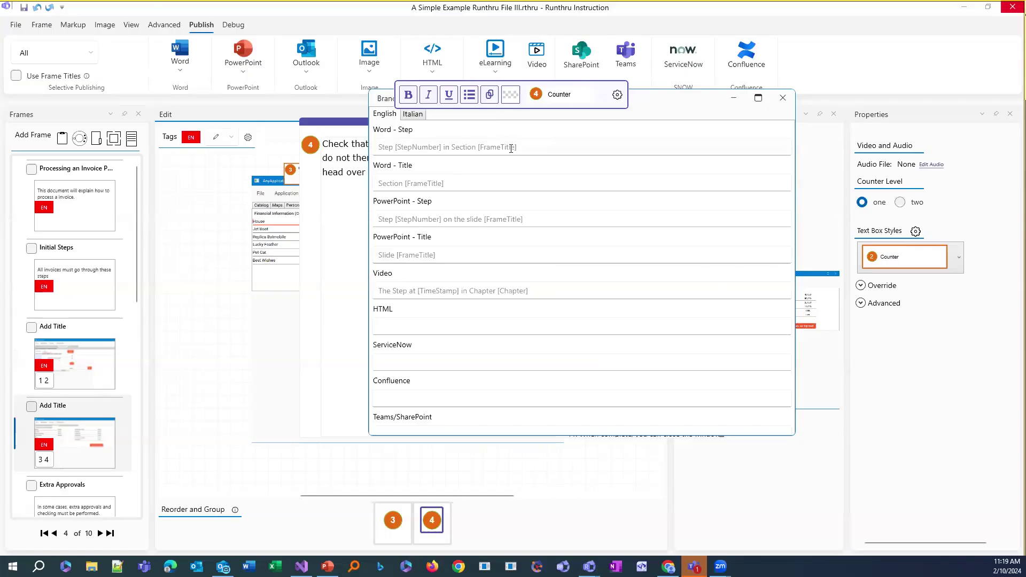
# Set the step 9 link's English Word step wording to "Step [StepNumber] in Section called [FrameTitle]" and save the callout
pyautogui.click(476, 147)
pyautogui.write('called')
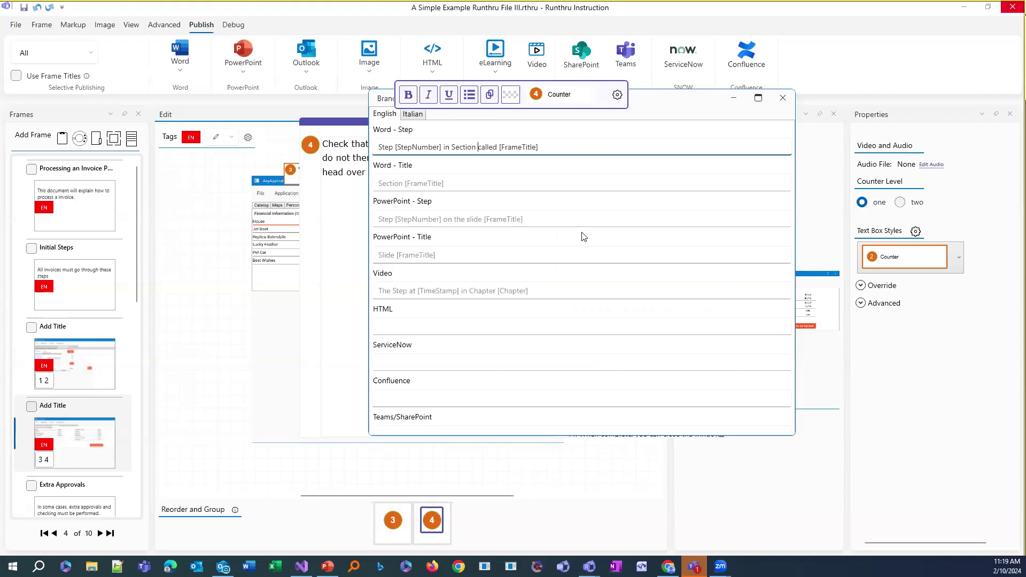
pyautogui.click(783, 99)
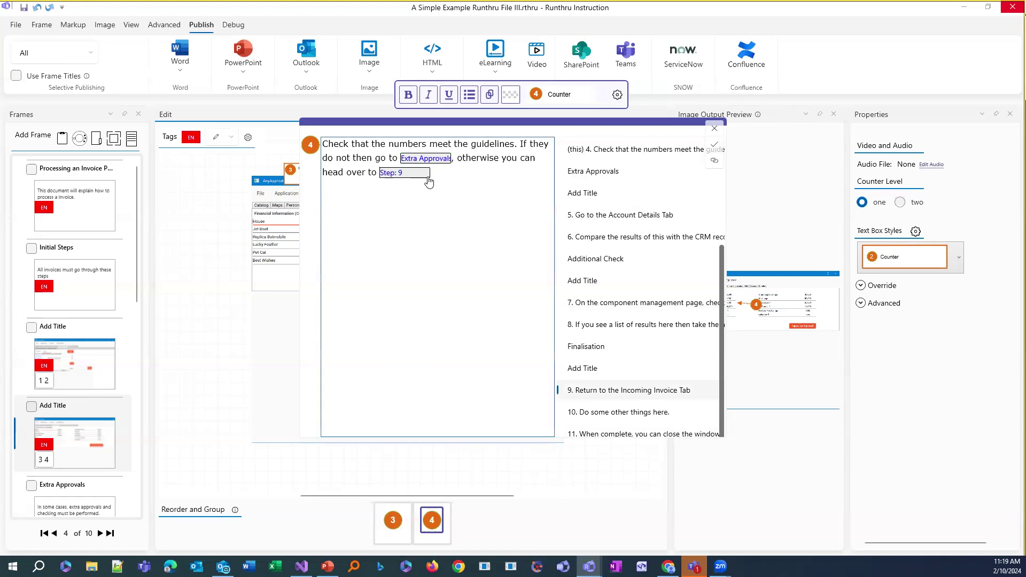
pyautogui.click(714, 146)
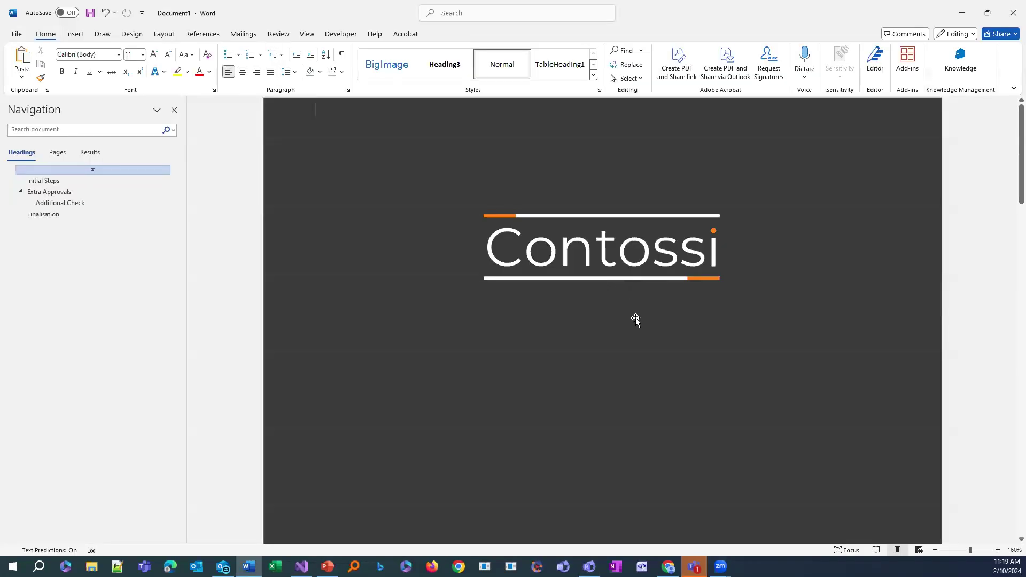
# Check the step 4 links in the published Word document and follow the step 9 link to its target under Finalisation
pyautogui.scroll(-15, 598, 292)
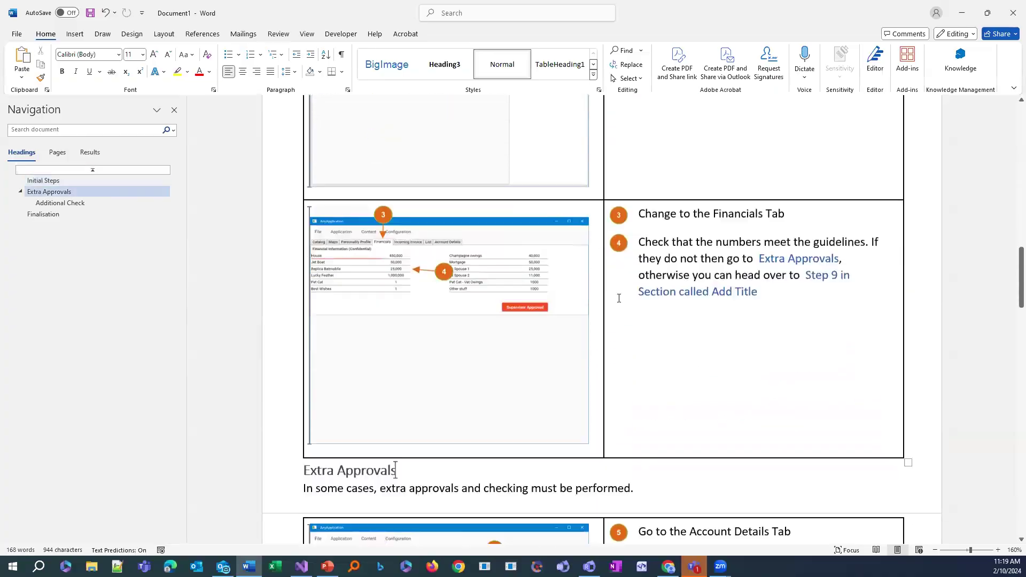
pyautogui.scroll(-1, 619, 298)
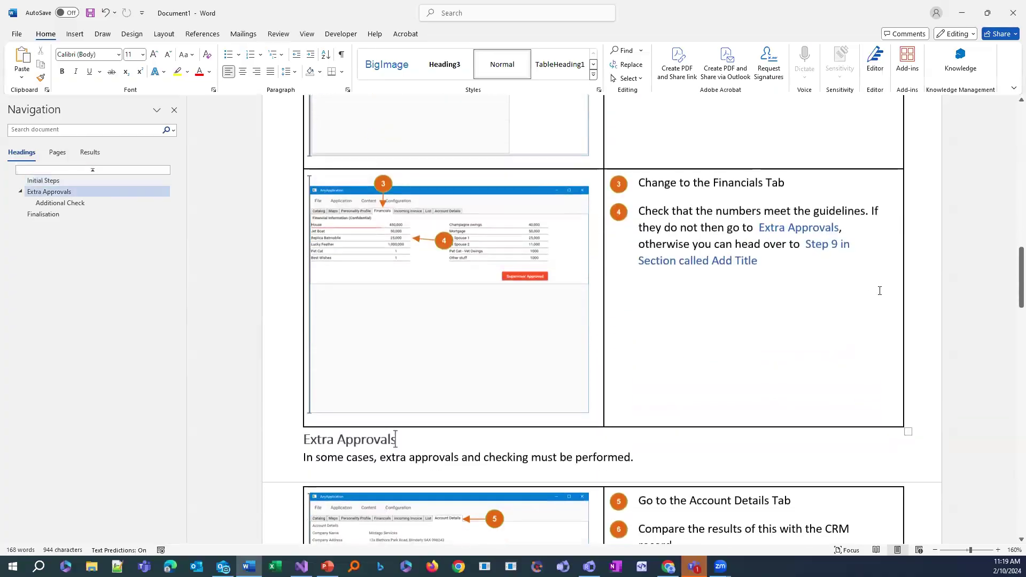
pyautogui.keyDown('ctrl'); pyautogui.click(829, 249); pyautogui.keyUp('ctrl')
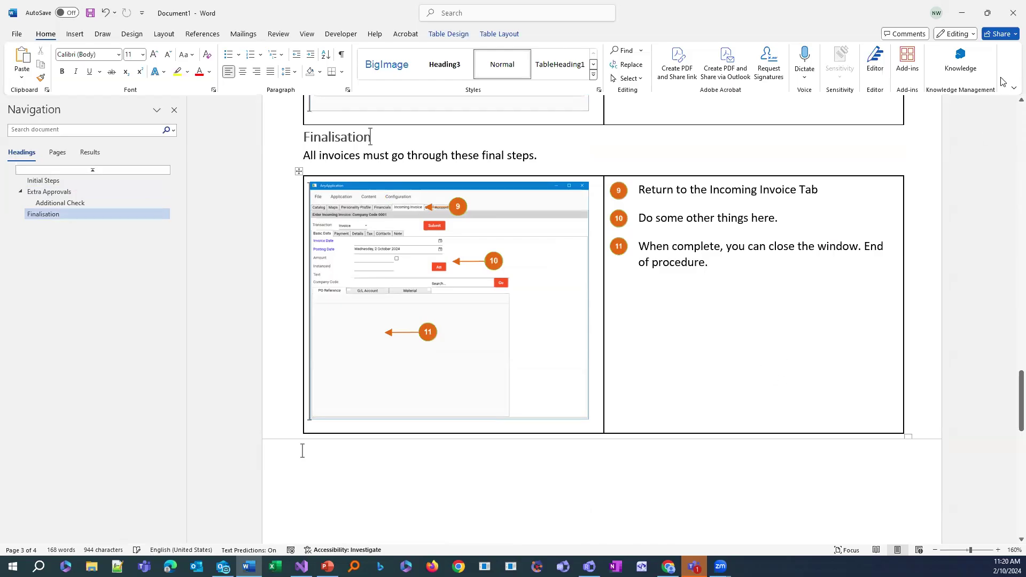
pyautogui.doubleClick(652, 189)
pyautogui.click(651, 251)
pyautogui.doubleClick(332, 139)
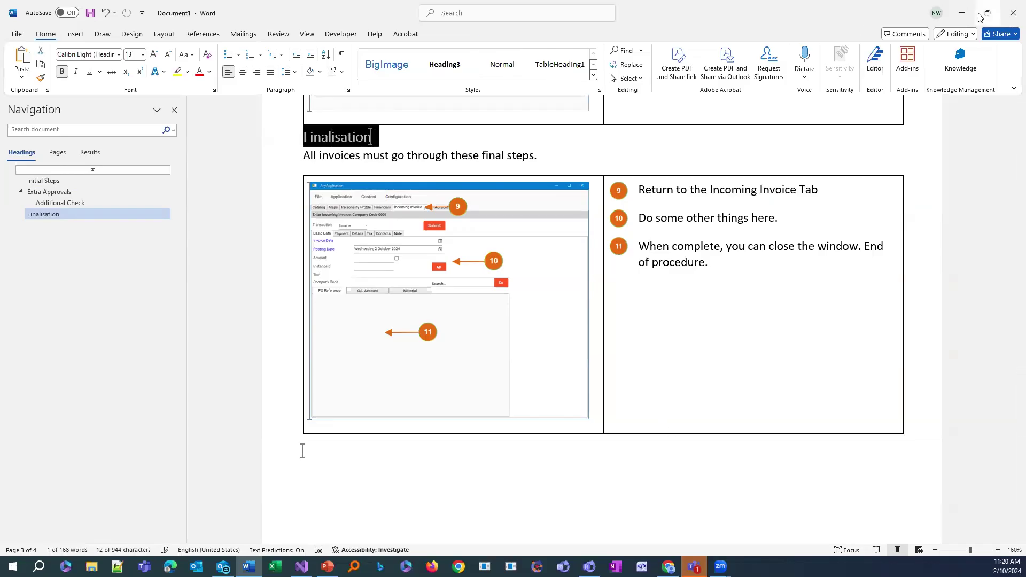
pyautogui.click(962, 13)
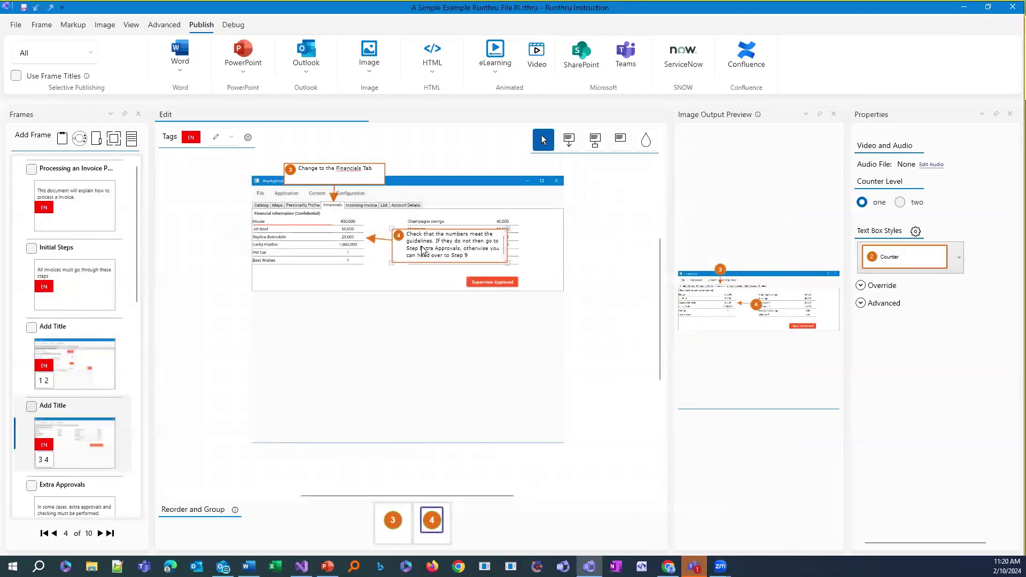
pyautogui.doubleClick(449, 246)
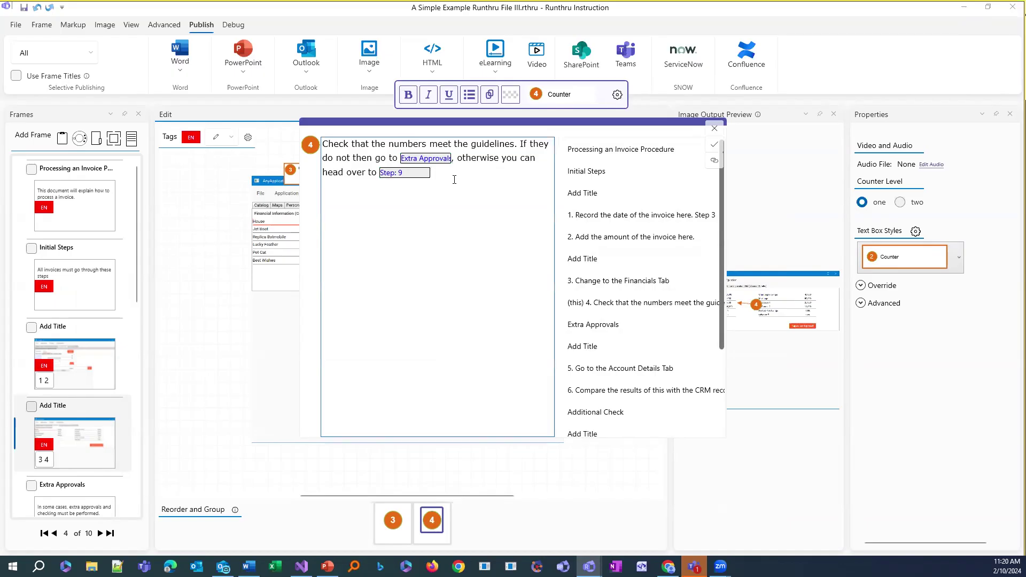
pyautogui.click(715, 128)
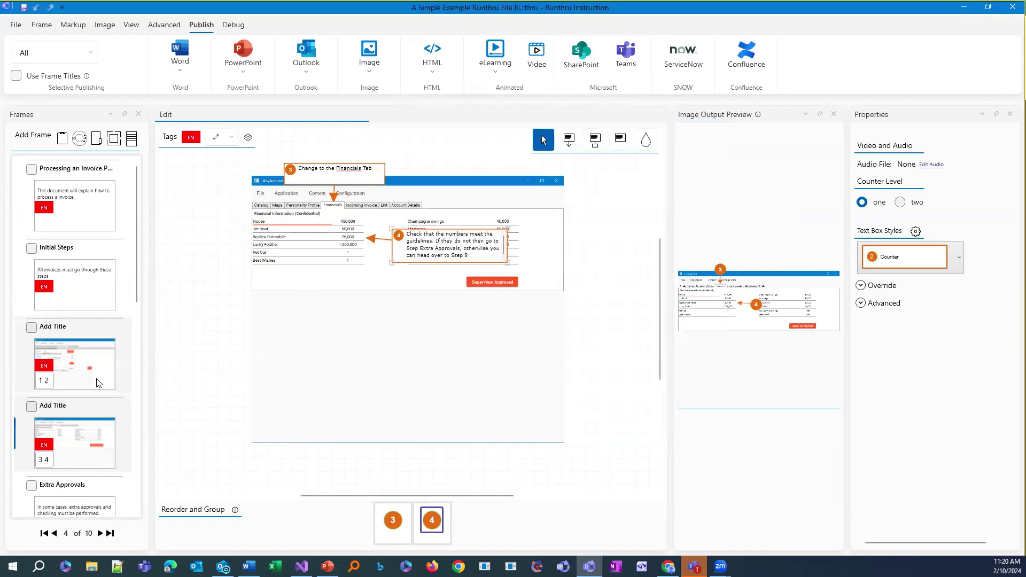
pyautogui.click(85, 441)
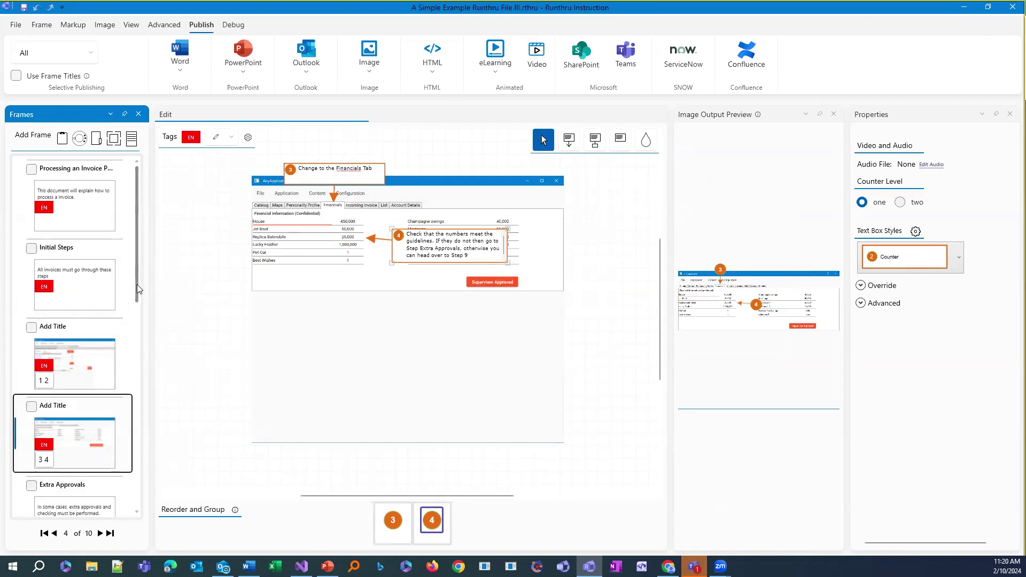
# Append "If you need an additional check then go here" to the step 6 callout, followed by a cross-reference to Additional Check
pyautogui.scroll(-3, 113, 342)
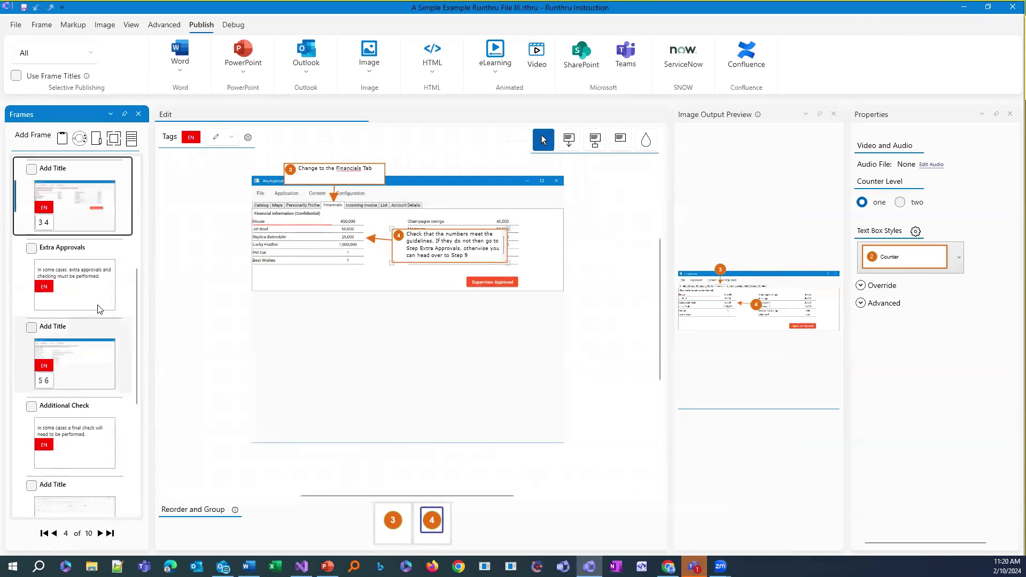
pyautogui.click(88, 374)
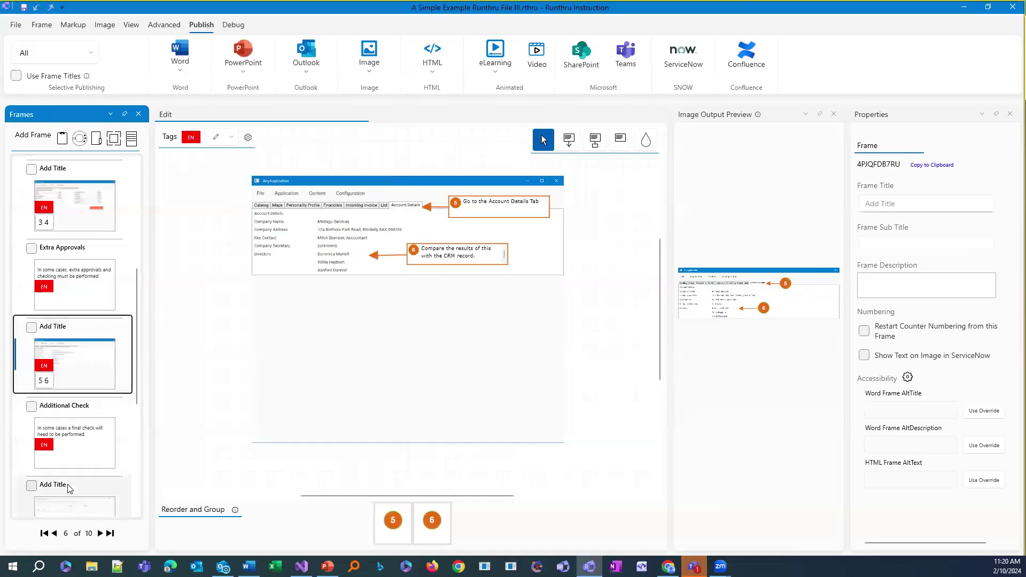
pyautogui.doubleClick(452, 253)
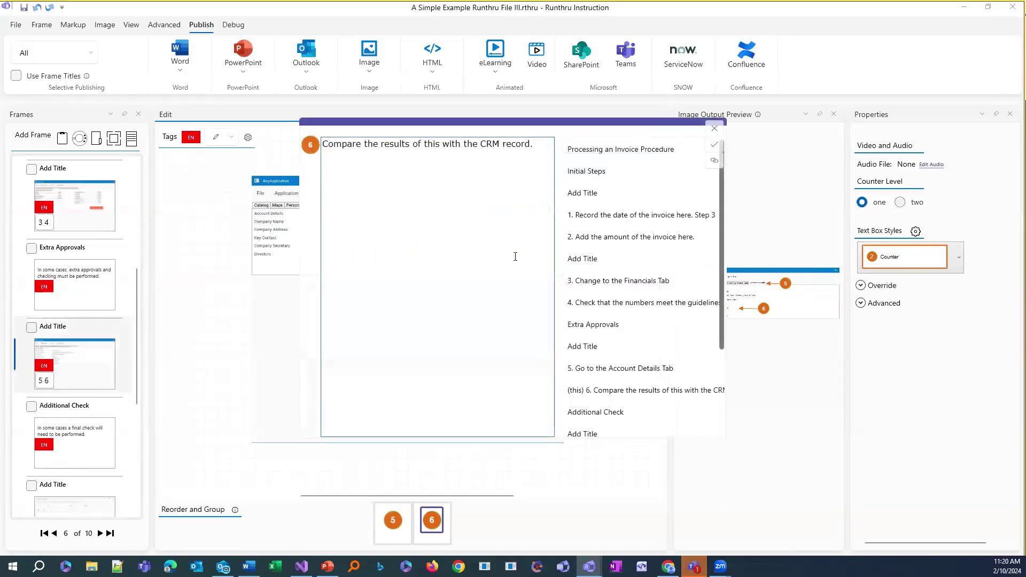
pyautogui.write('If you')
pyautogui.write('d a')
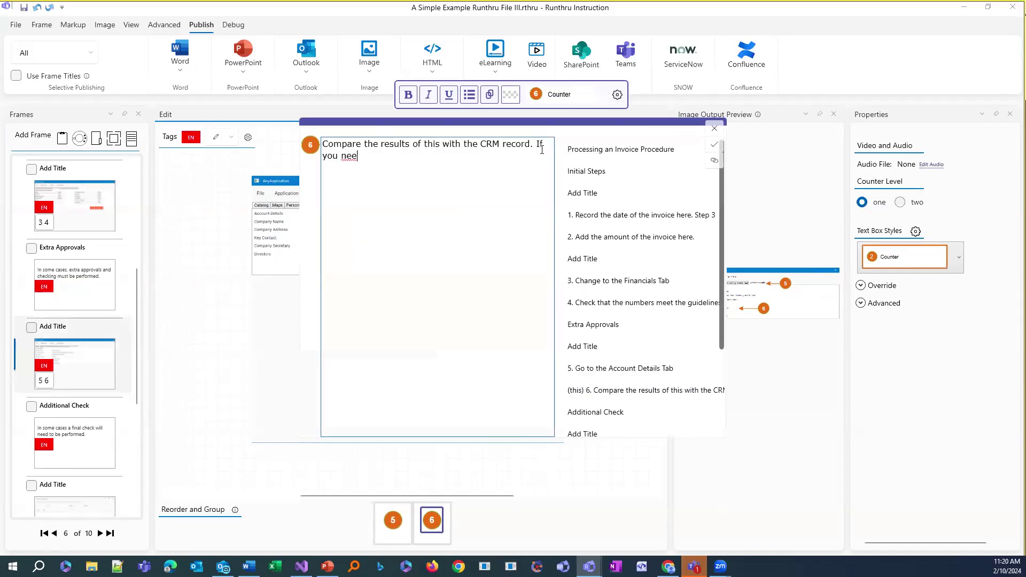
pyautogui.write('n addition')
pyautogui.press('BackSpace')
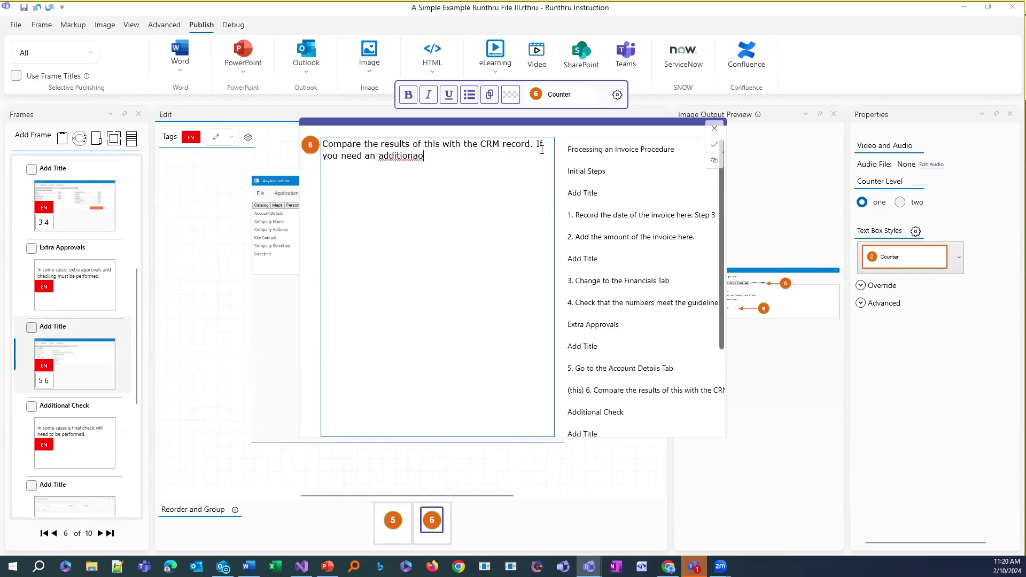
pyautogui.write('l check then go here')
pyautogui.scroll(-3, 625, 299)
pyautogui.moveTo(624, 283); pyautogui.dragTo(529, 160)
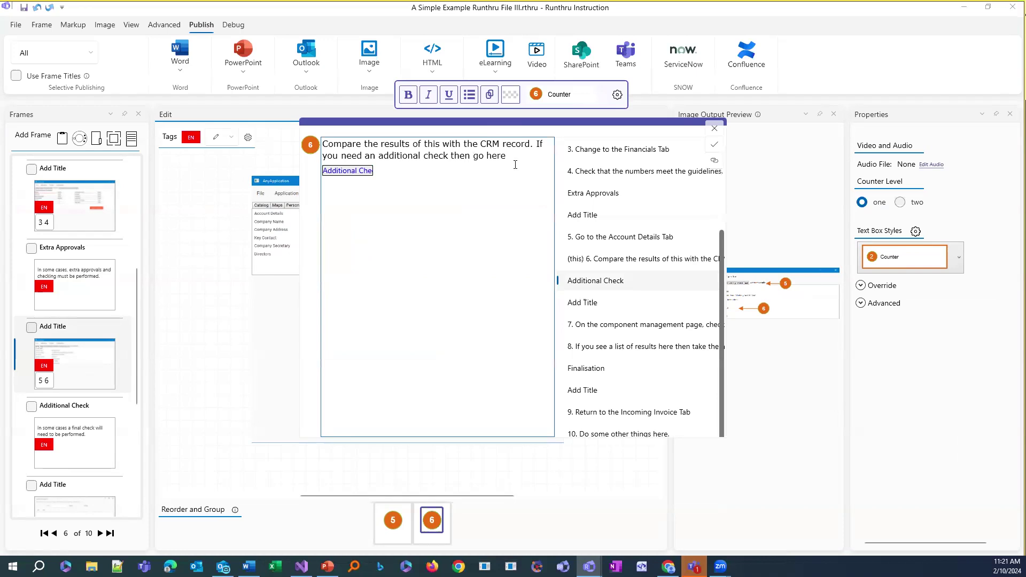
# Continue the step 6 text with ", otherwise go to" and a cross-reference to Finalisation, and save the callout
pyautogui.write(', othee')
pyautogui.write('wise go to')
pyautogui.scroll(-3, 84, 438)
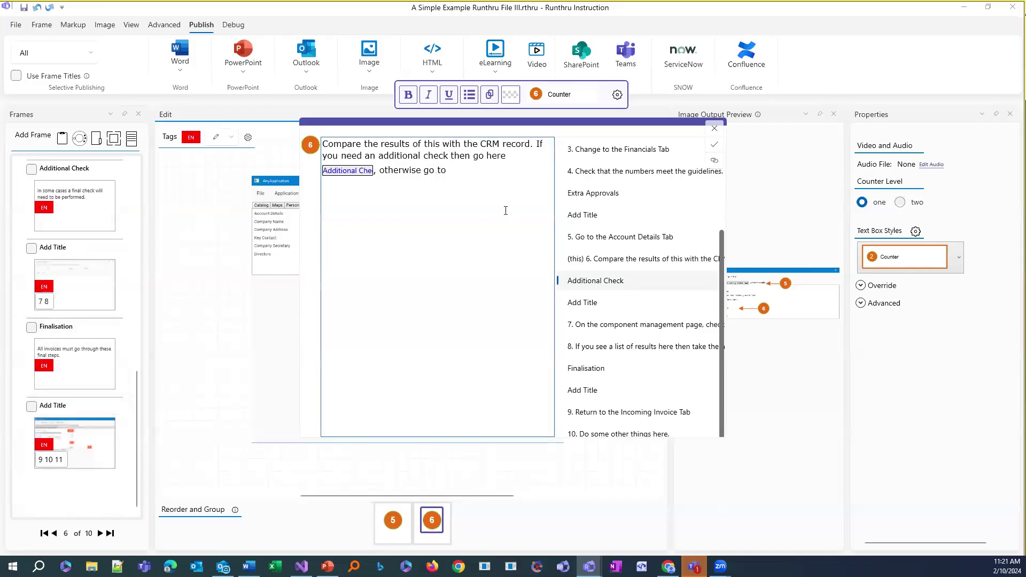
pyautogui.scroll(-1, 588, 342)
pyautogui.click(588, 347)
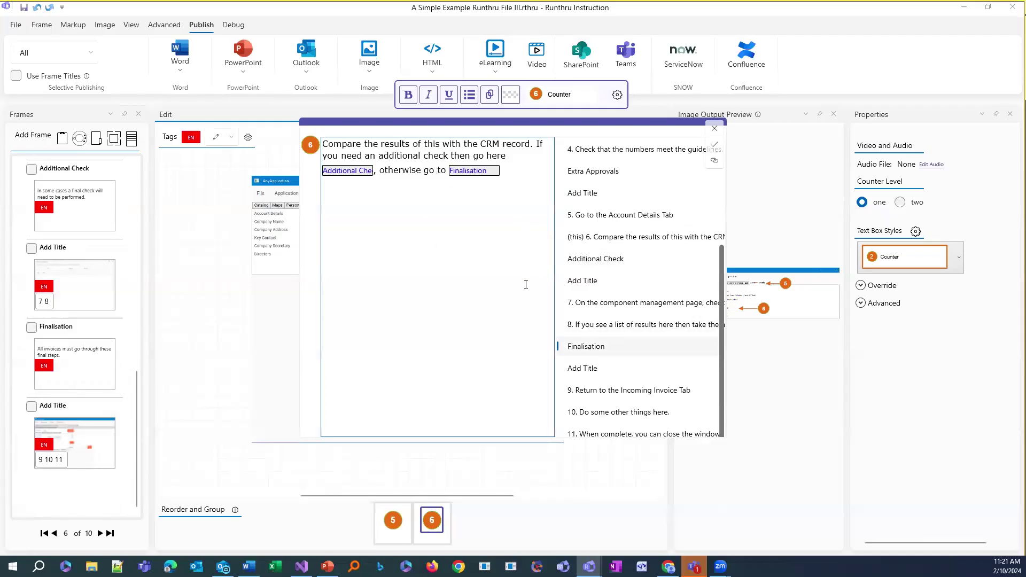
pyautogui.click(715, 145)
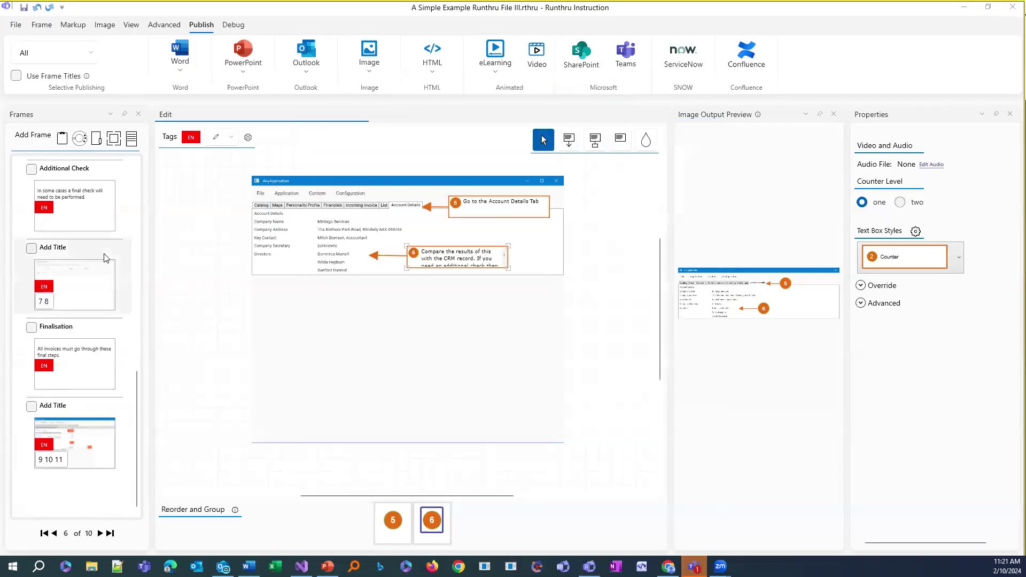
# Replace the step 3 link in the step 1 callout with a cross-reference to step 5, "Go to the Account Details Tab"
pyautogui.scroll(10, 110, 270)
pyautogui.click(92, 220)
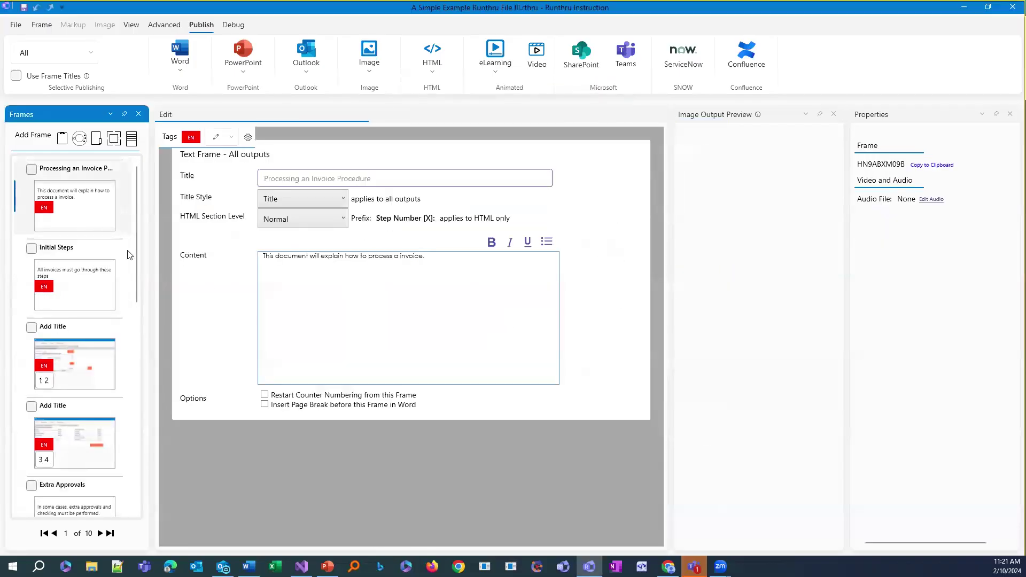
pyautogui.click(81, 355)
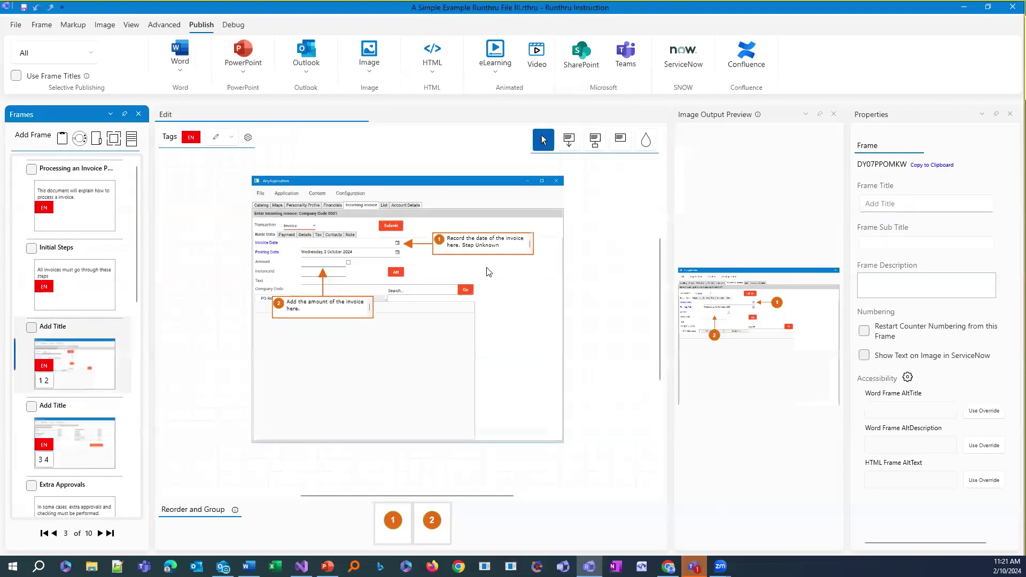
pyautogui.click(475, 251)
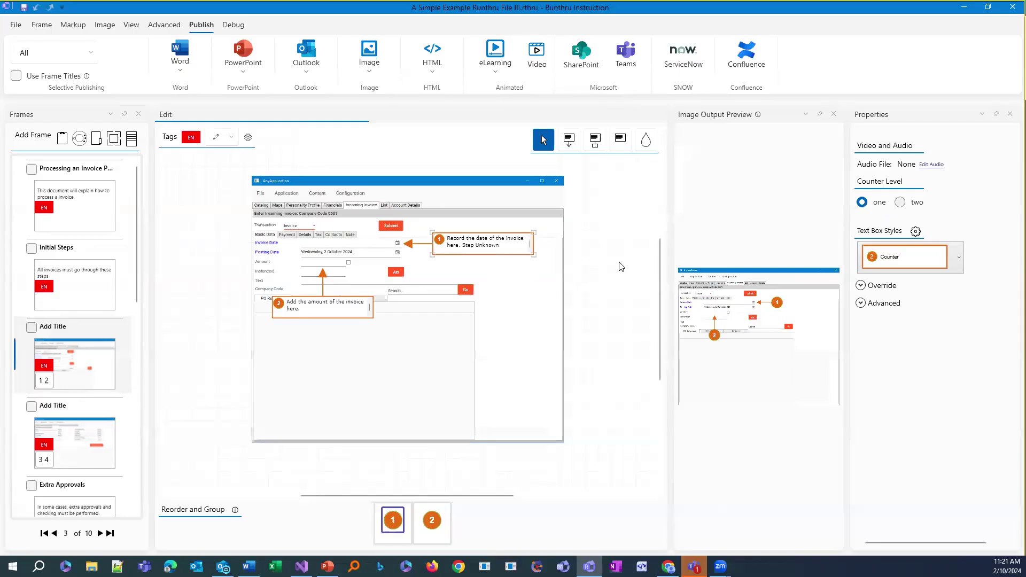
pyautogui.doubleClick(460, 243)
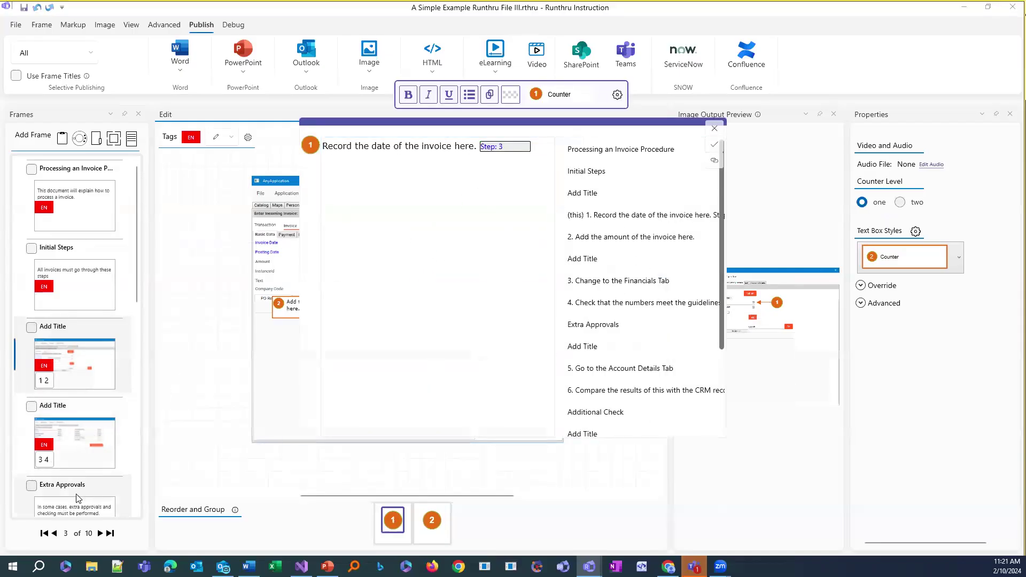
pyautogui.scroll(-4, 86, 454)
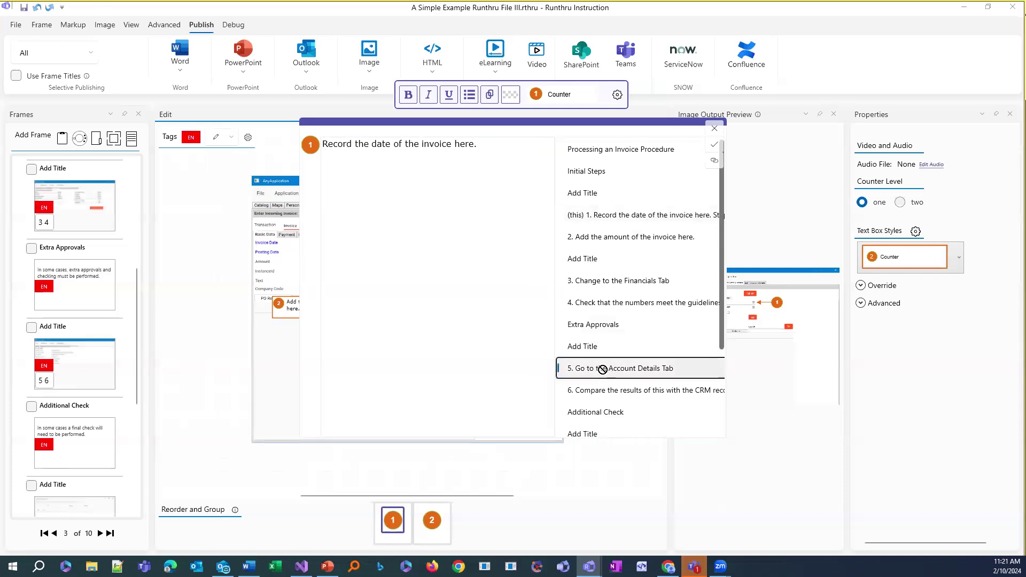
pyautogui.click(603, 371)
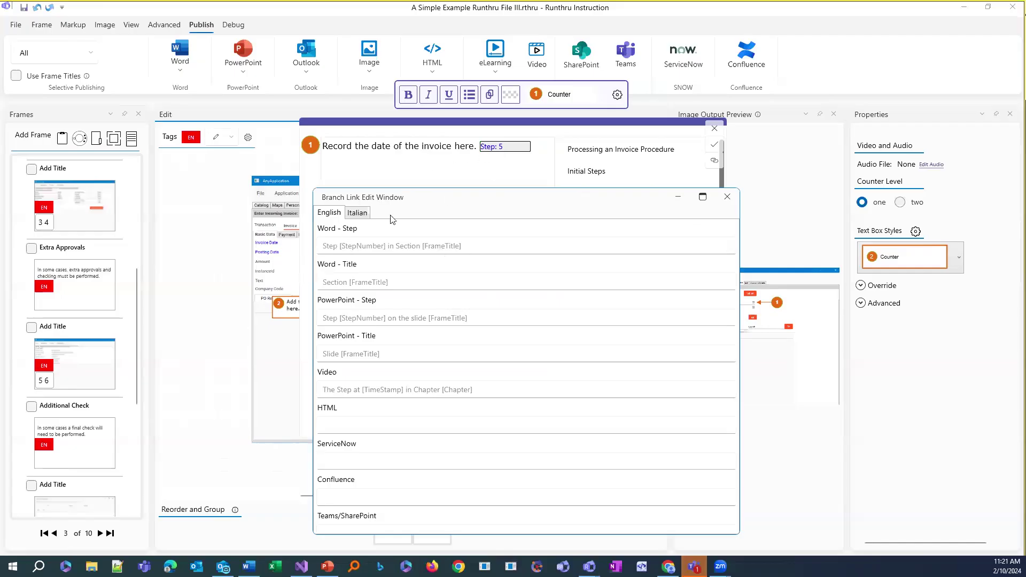
# Set the step 5 link's English Word step wording to "Step [StepNumber] in Section [FrameTitle] down this path [Section]" and save the callout
pyautogui.click(383, 245)
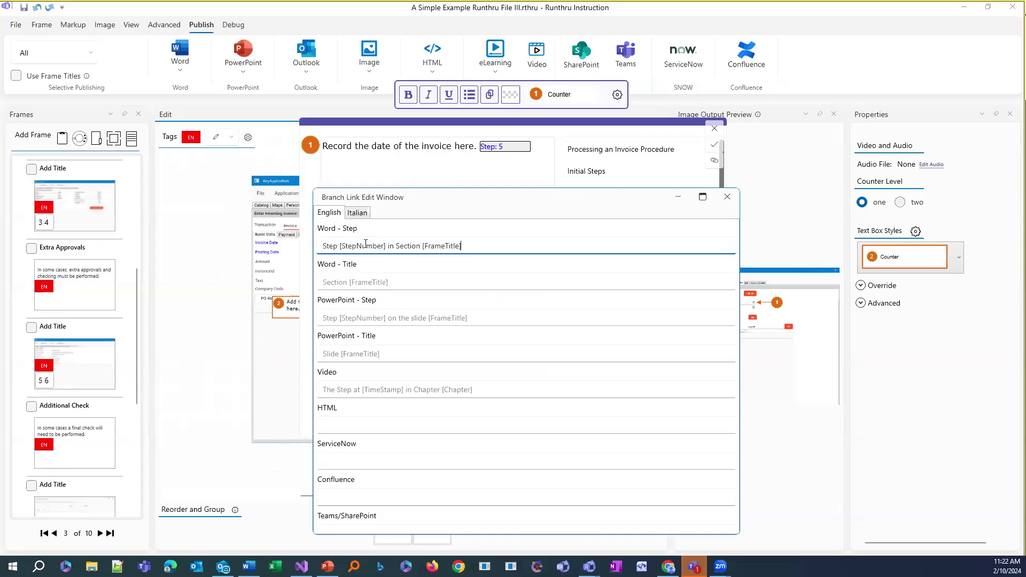
pyautogui.doubleClick(367, 247)
pyautogui.click(485, 247)
pyautogui.write('down this path [Section')
pyautogui.click(728, 197)
pyautogui.click(715, 145)
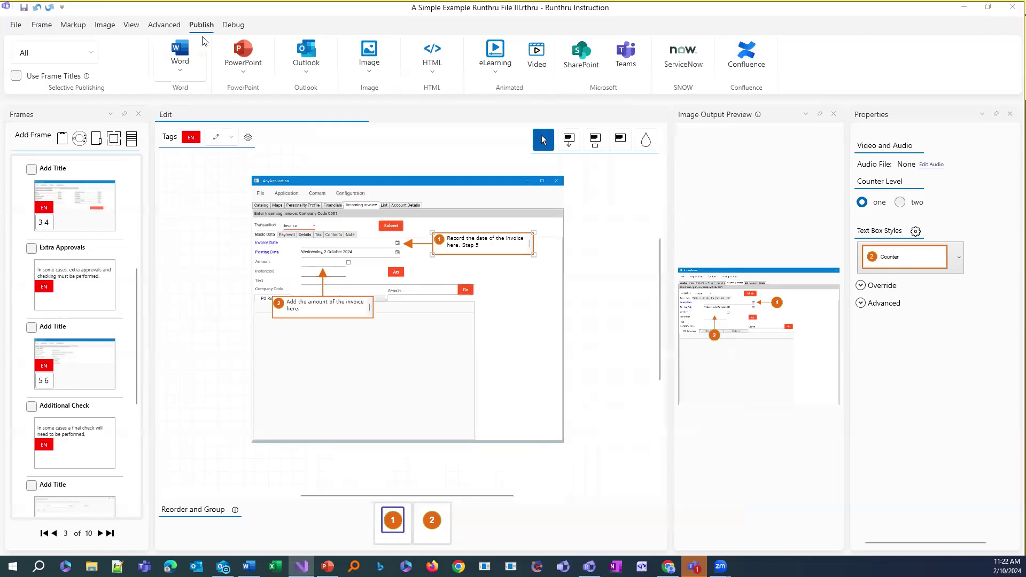
# Publish the procedure to Word and check the path wording of the step 1 link in the document
pyautogui.click(187, 52)
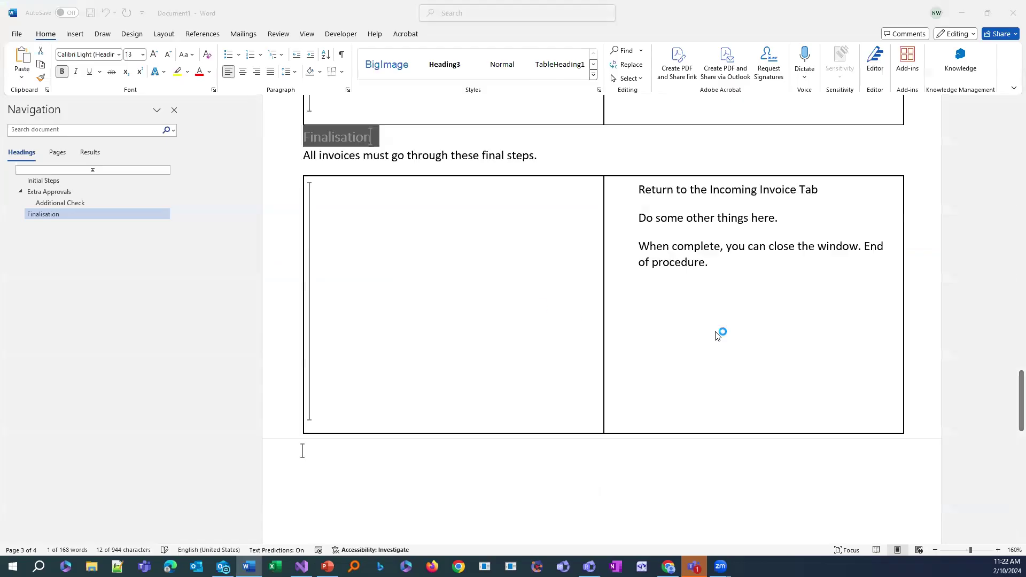
pyautogui.scroll(-15, 760, 320)
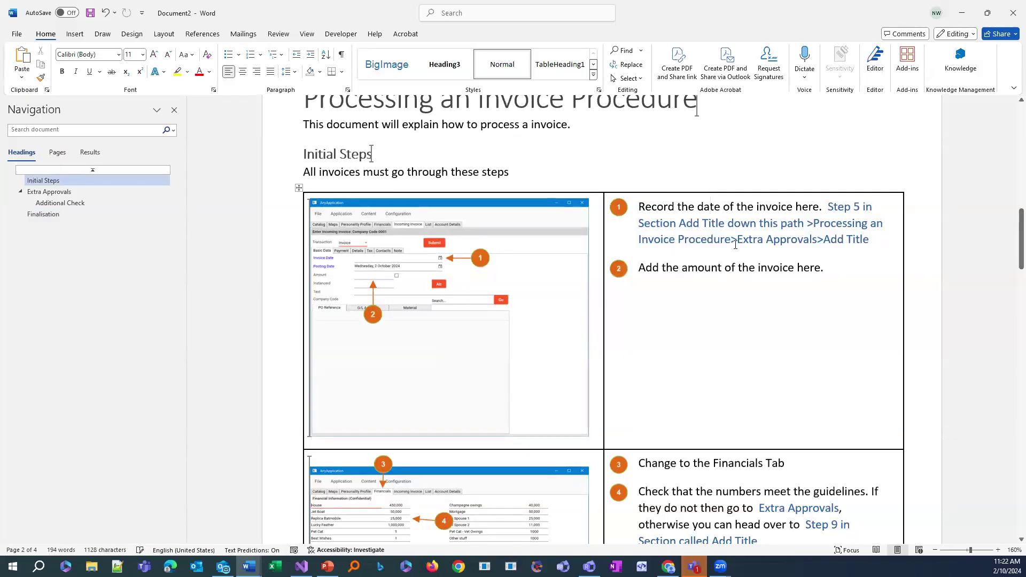
pyautogui.click(883, 239)
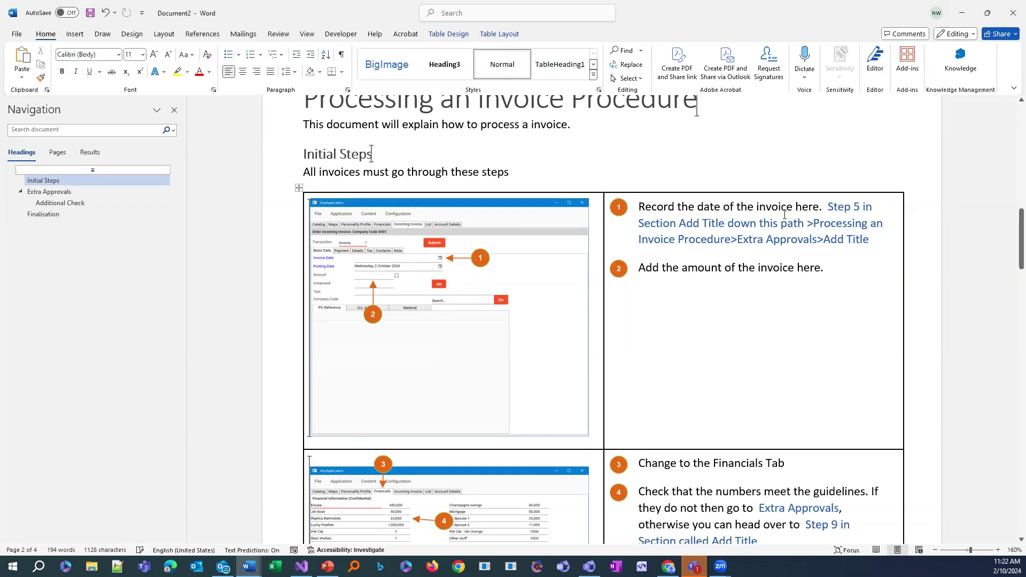
pyautogui.moveTo(804, 225); pyautogui.dragTo(702, 225)
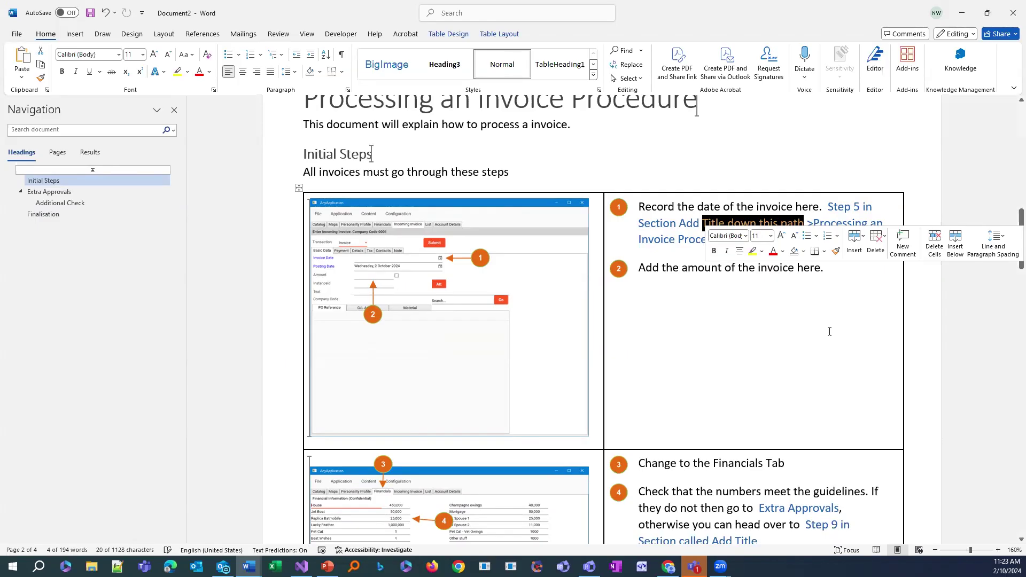
pyautogui.click(838, 314)
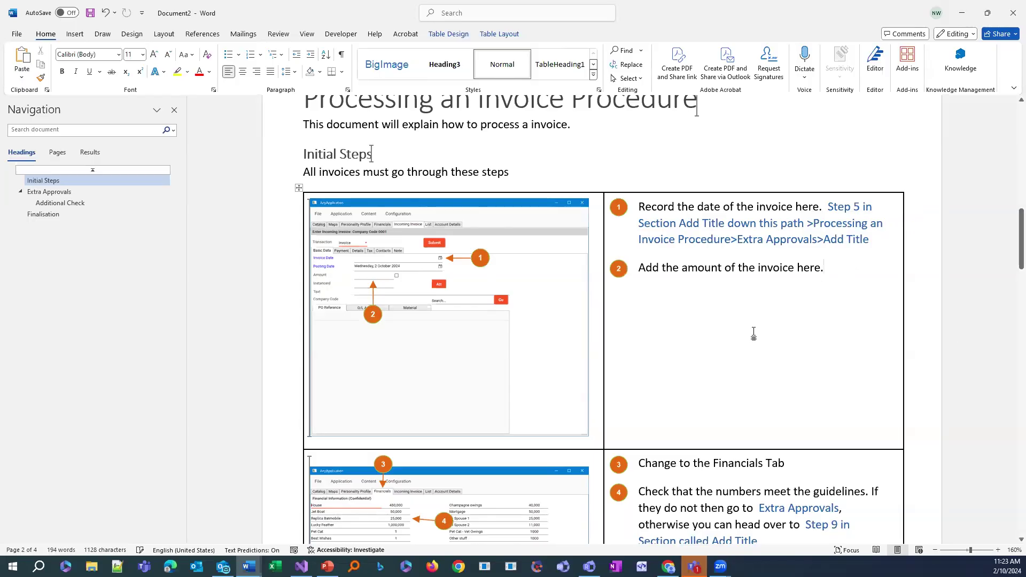
# Close both published Word documents without saving them
pyautogui.click(1008, 5)
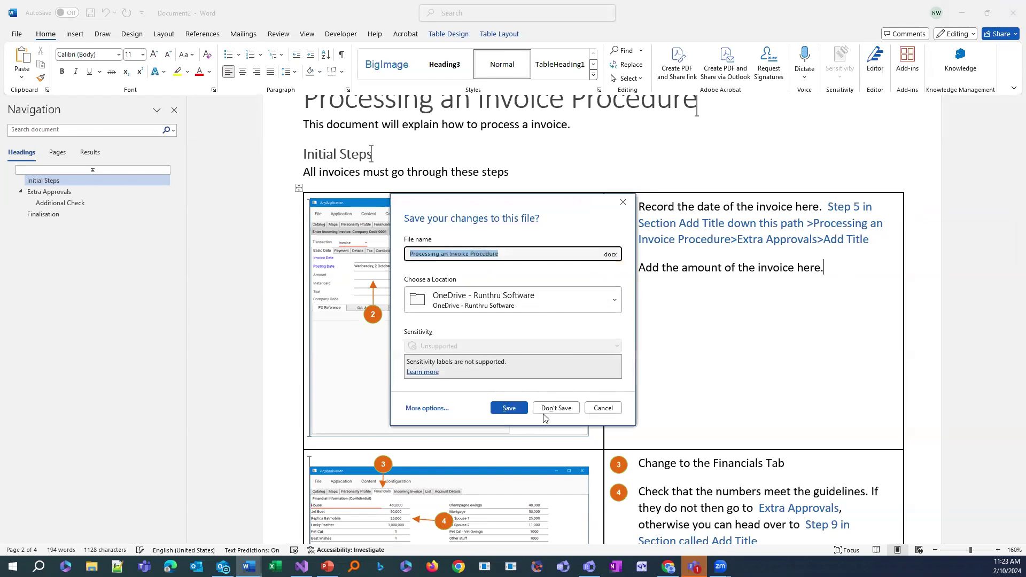
pyautogui.click(603, 408)
pyautogui.click(1012, 20)
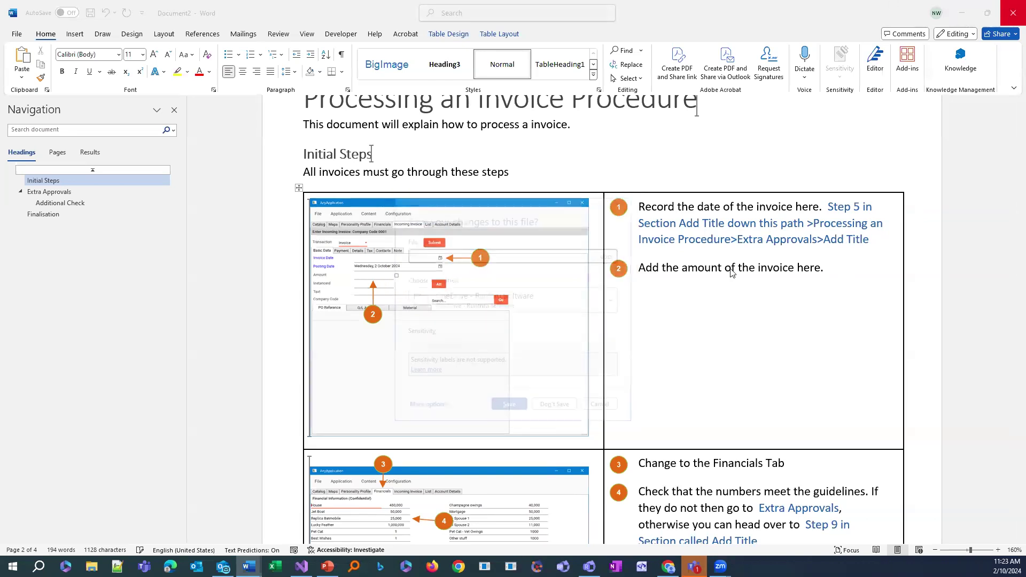
pyautogui.click(556, 408)
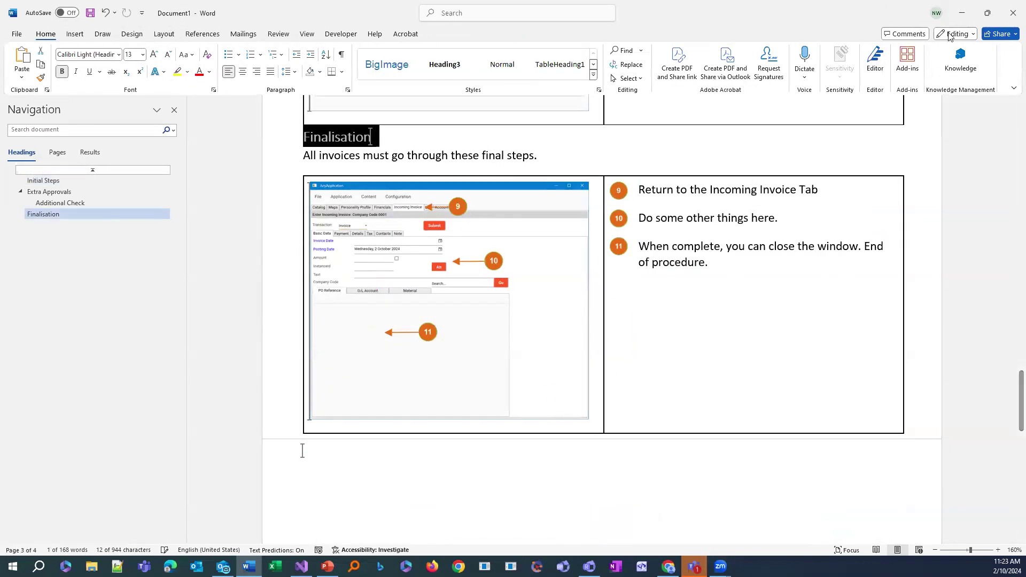
pyautogui.click(1013, 13)
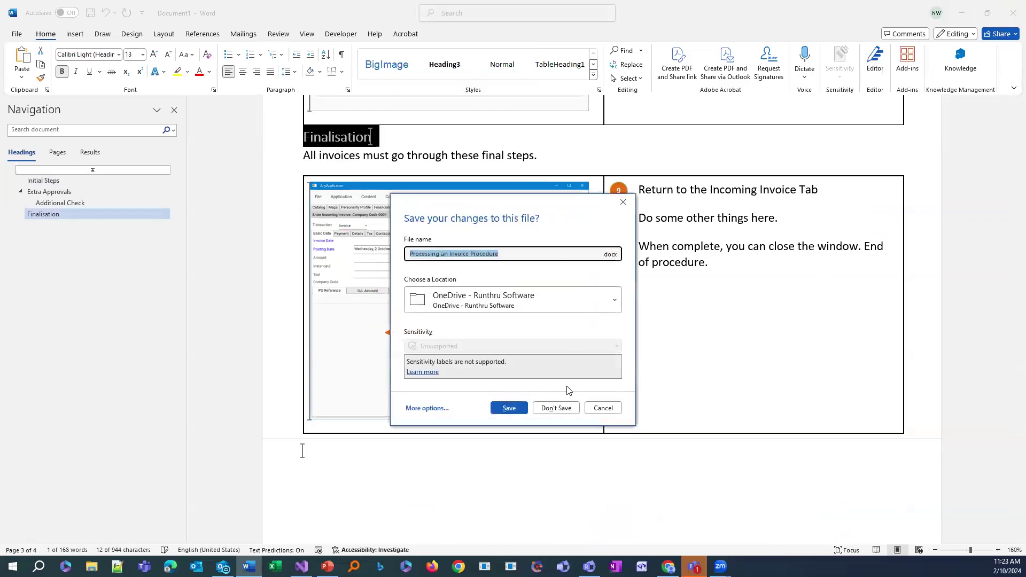
pyautogui.click(557, 407)
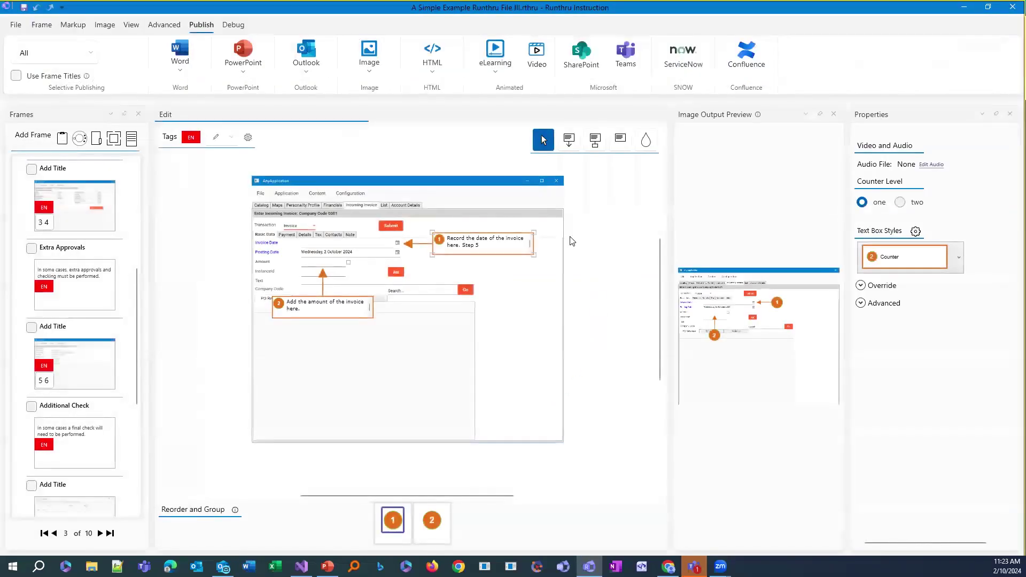
# Review the step 5 link's English PowerPoint step and Video wording in the step 1 callout, leaving the wording unedited
pyautogui.click(239, 50)
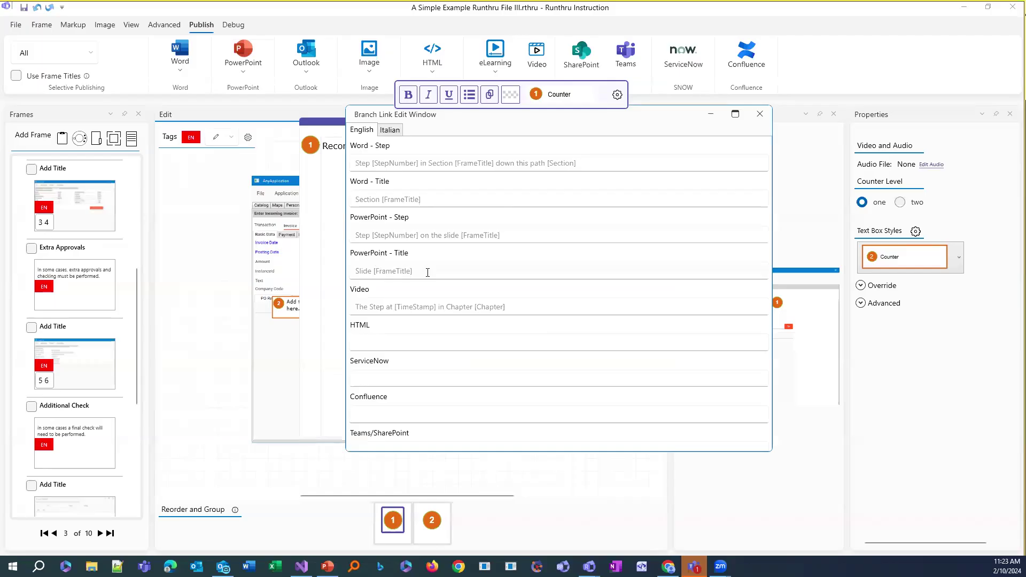
pyautogui.click(518, 233)
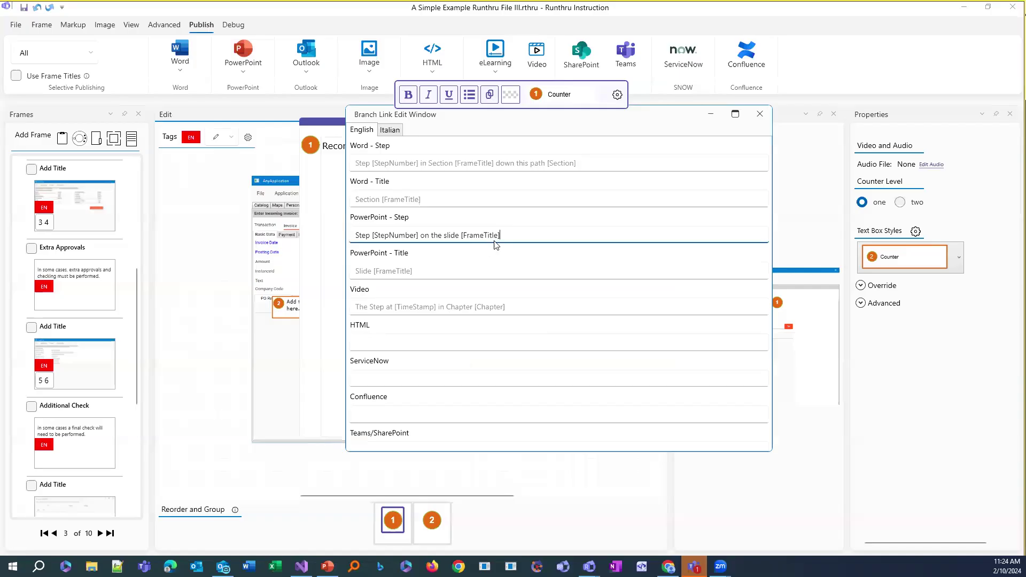
pyautogui.click(760, 114)
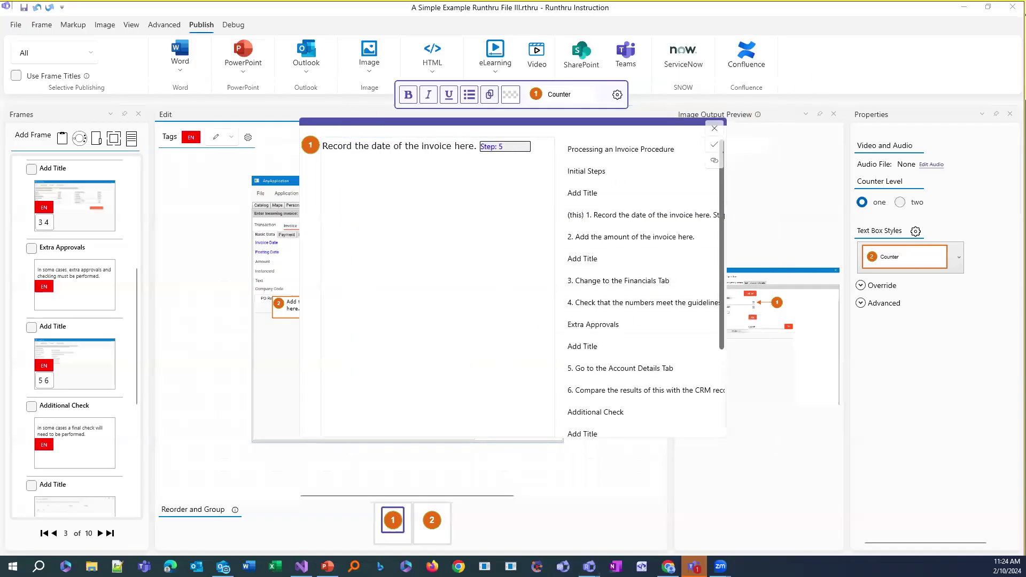
pyautogui.click(504, 147)
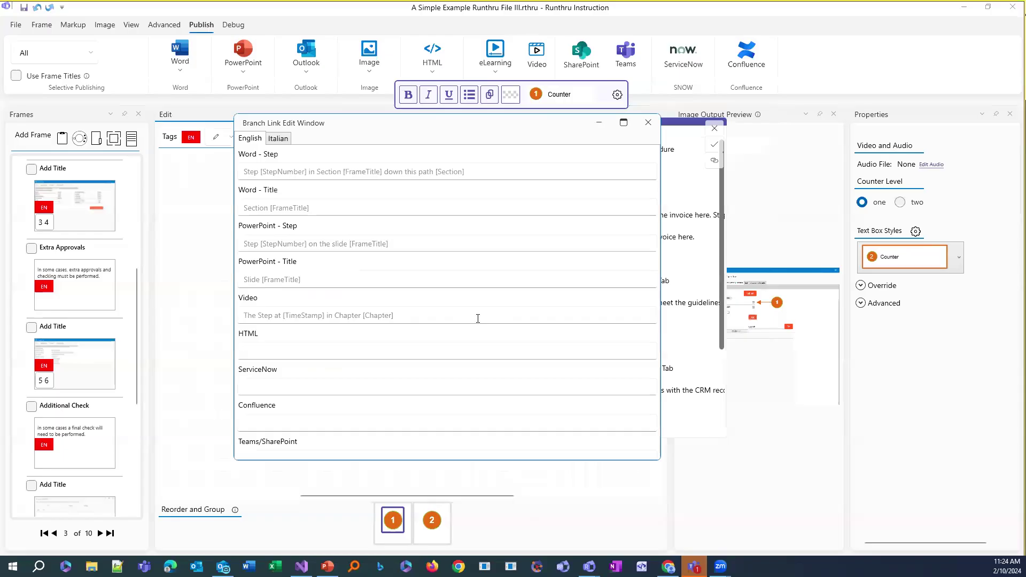
pyautogui.click(430, 315)
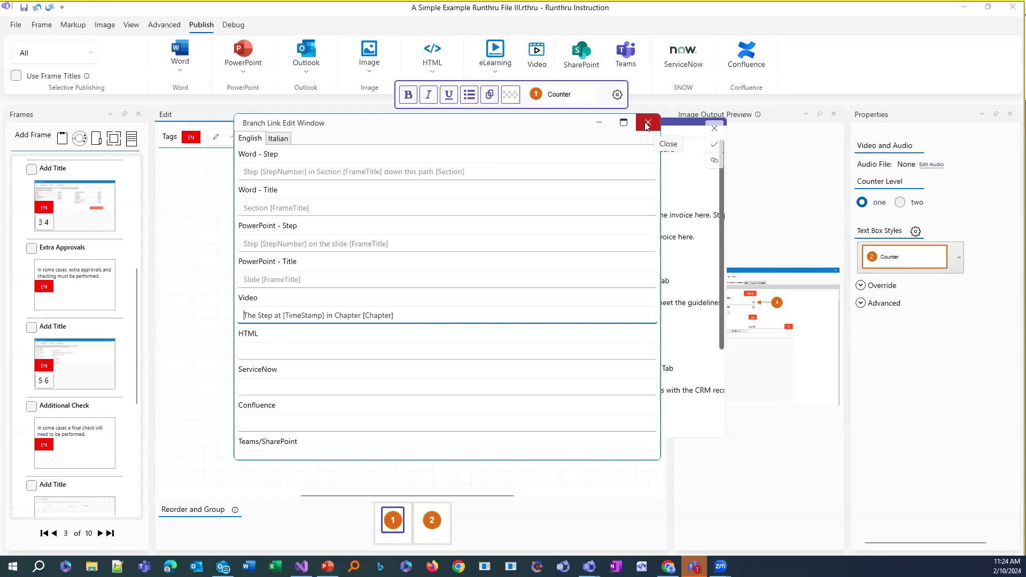
pyautogui.click(646, 125)
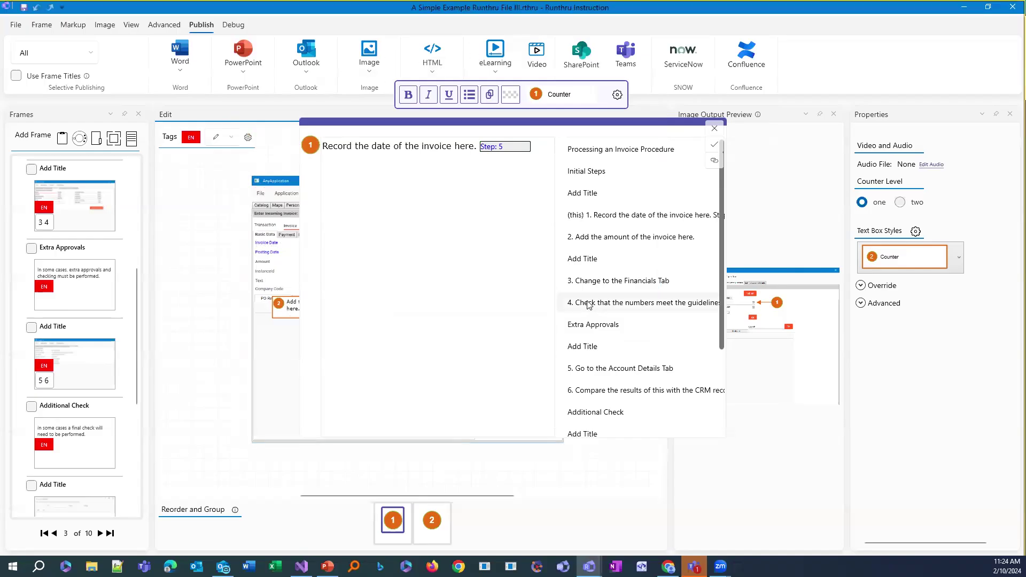
pyautogui.click(715, 129)
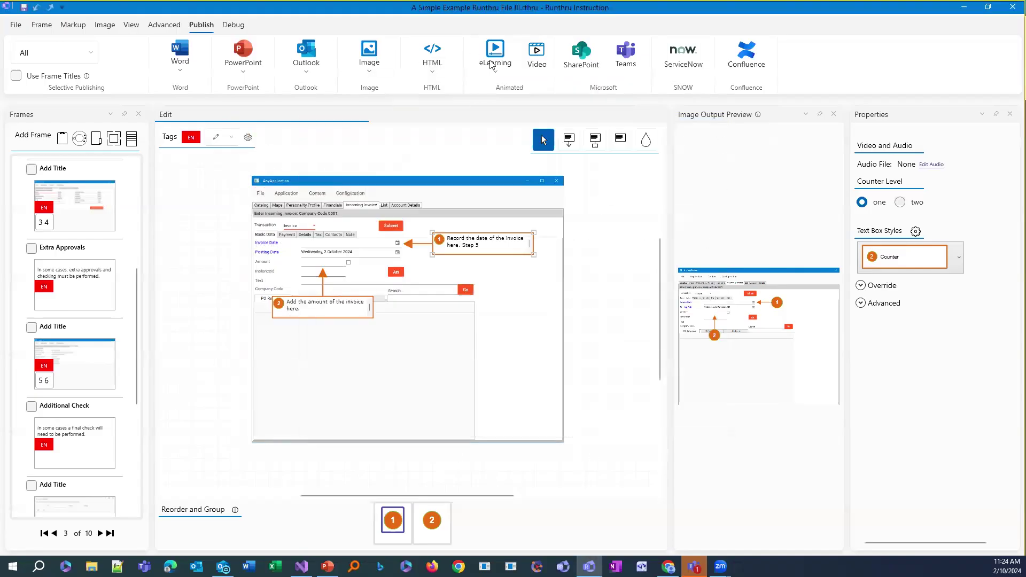
# Open the procedure in the video editor and go to scene 3, which shows the step 1 screenshot
pyautogui.click(538, 58)
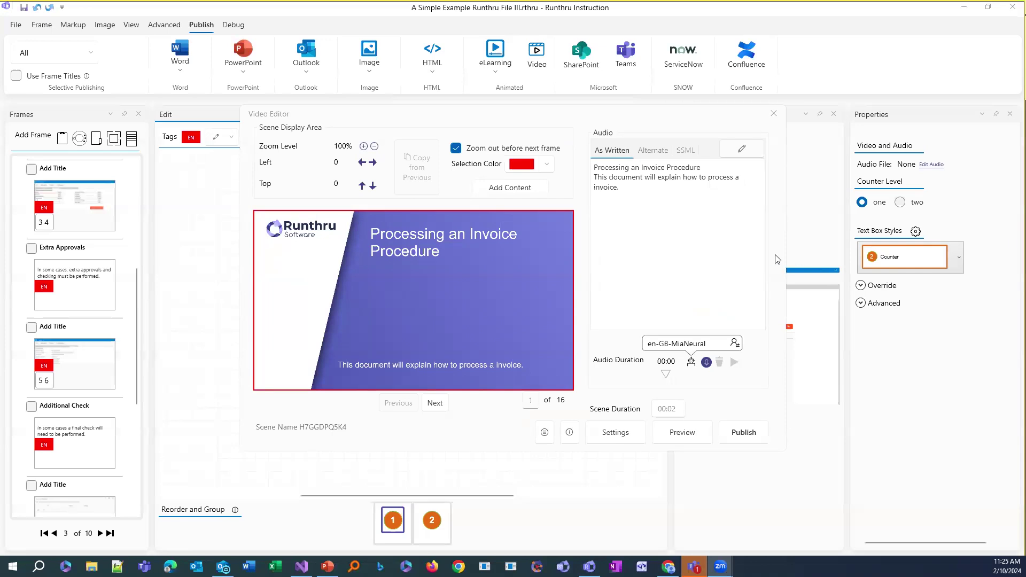
pyautogui.click(437, 405)
pyautogui.click(438, 404)
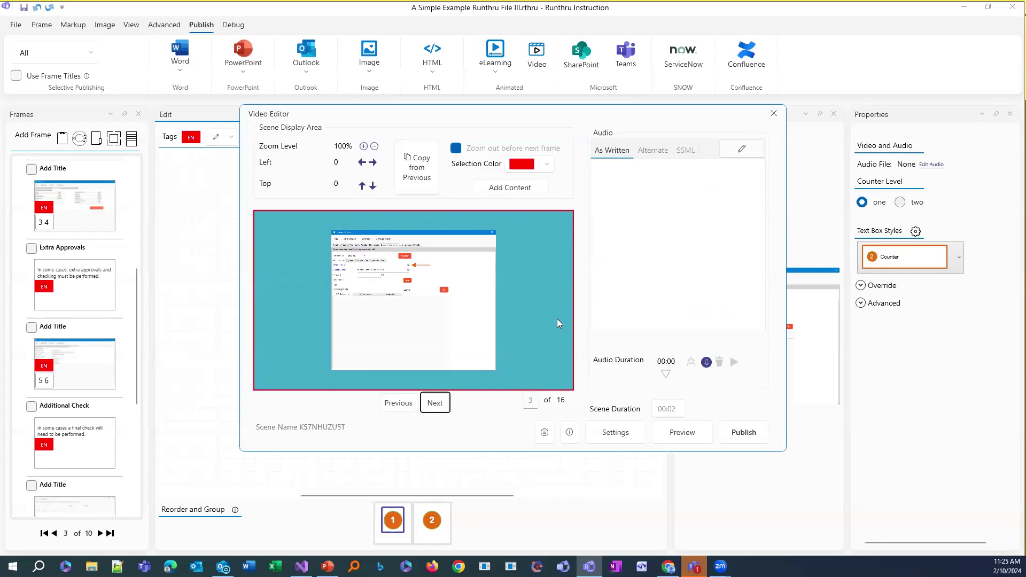
pyautogui.click(406, 405)
pyautogui.click(406, 404)
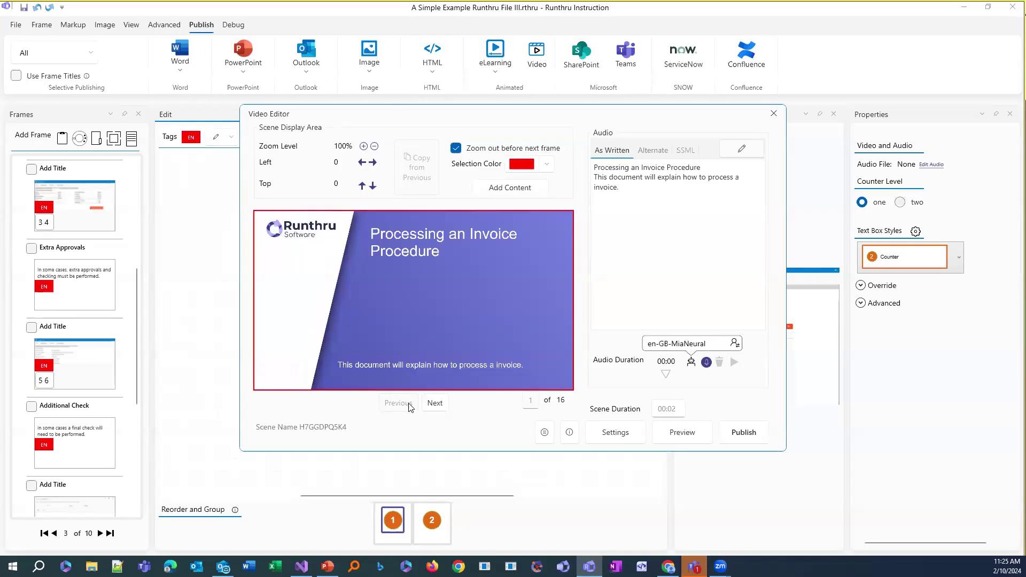
pyautogui.click(440, 404)
pyautogui.click(440, 404)
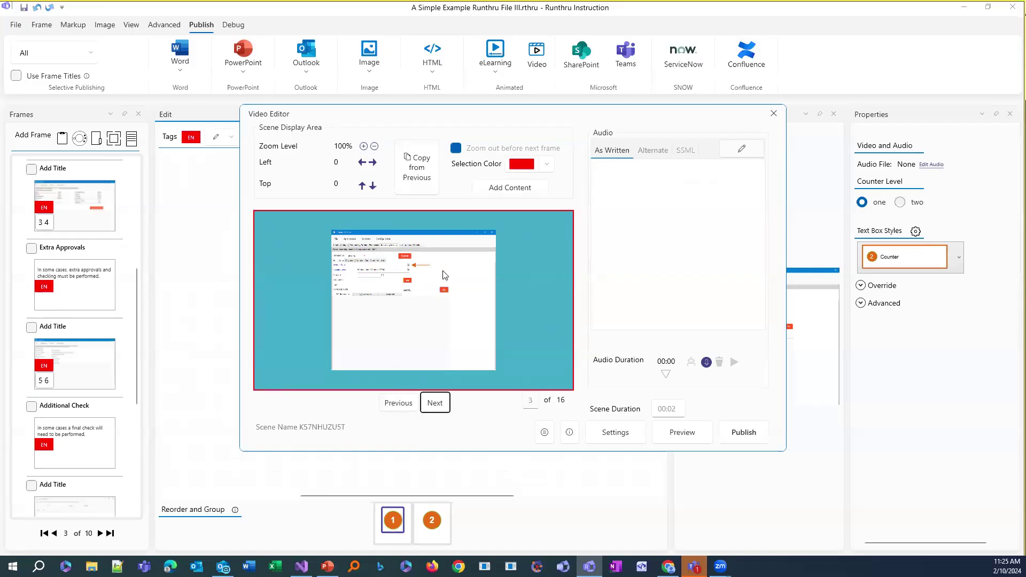
# Review the video editor's additional actions and the video publishing settings, leaving everything unchanged
pyautogui.click(544, 432)
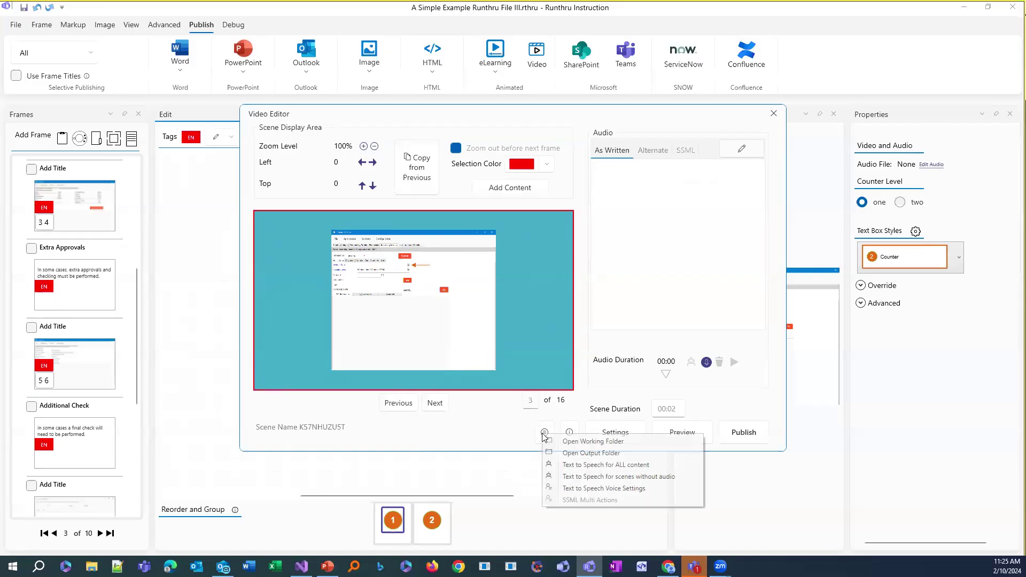
pyautogui.click(602, 436)
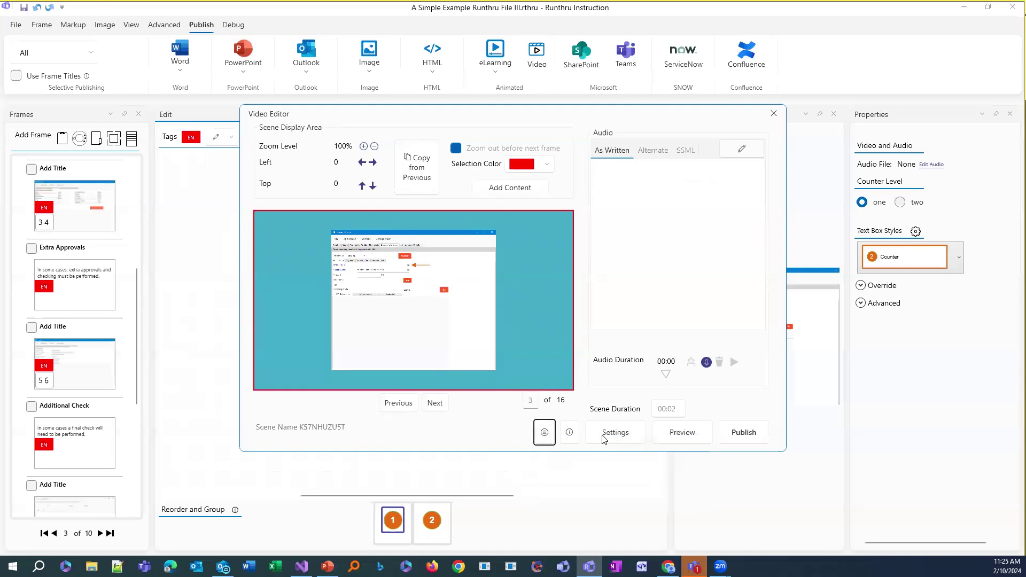
pyautogui.click(608, 438)
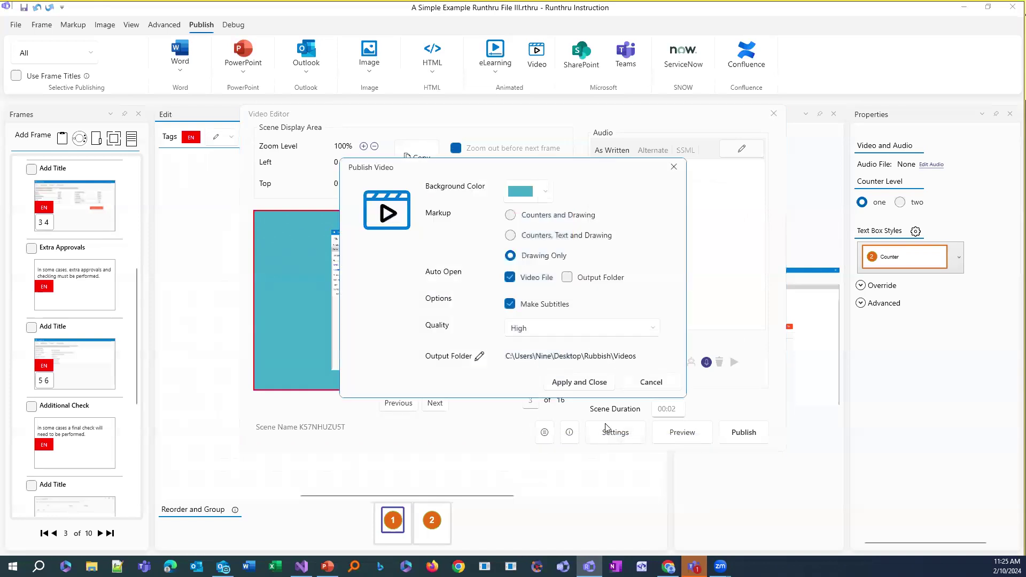
pyautogui.click(673, 166)
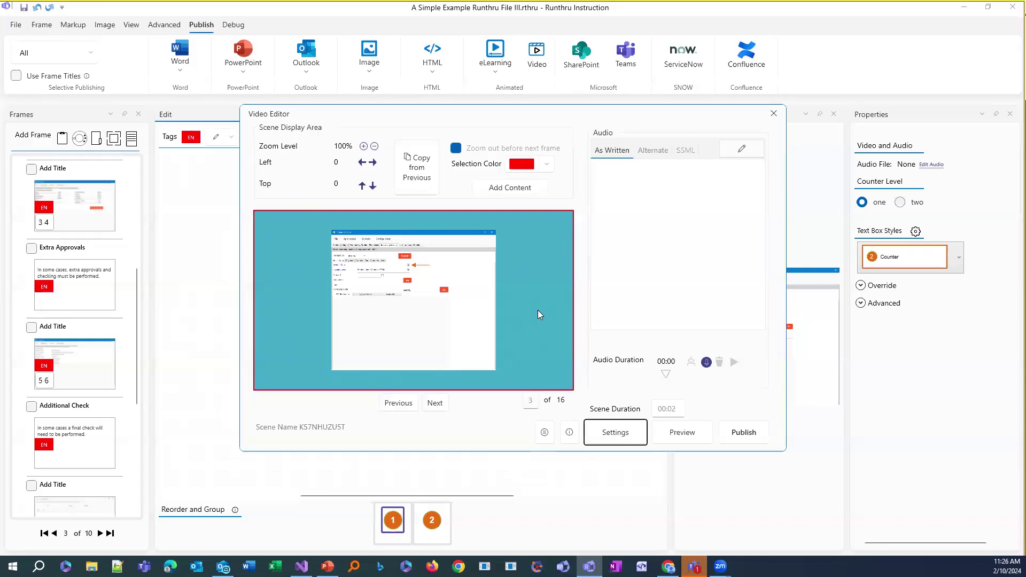
# Add the link wording as a content box on scene 3, place it over the screenshot's right side, and close the video editor
pyautogui.click(533, 190)
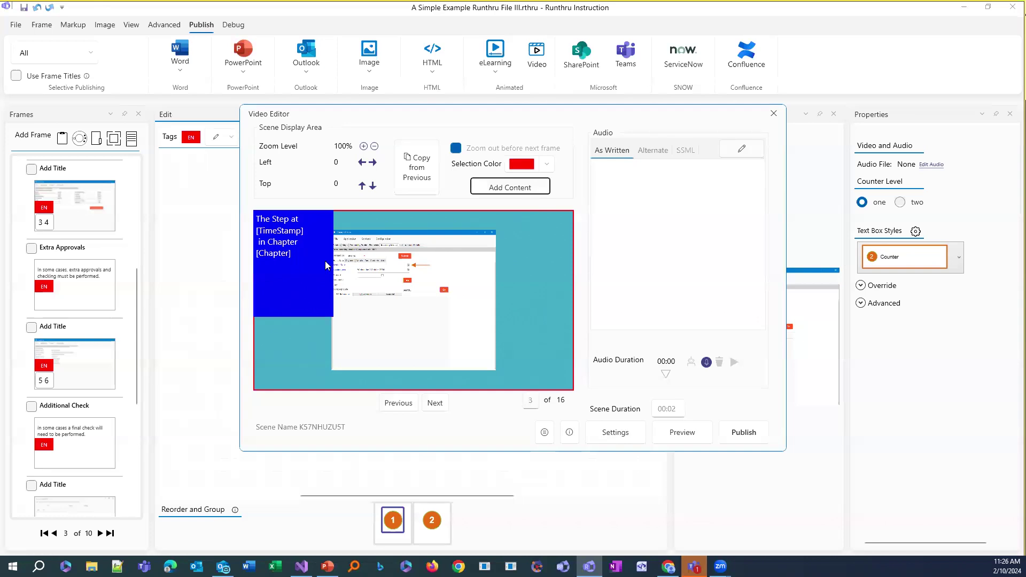
pyautogui.moveTo(324, 283); pyautogui.dragTo(491, 300)
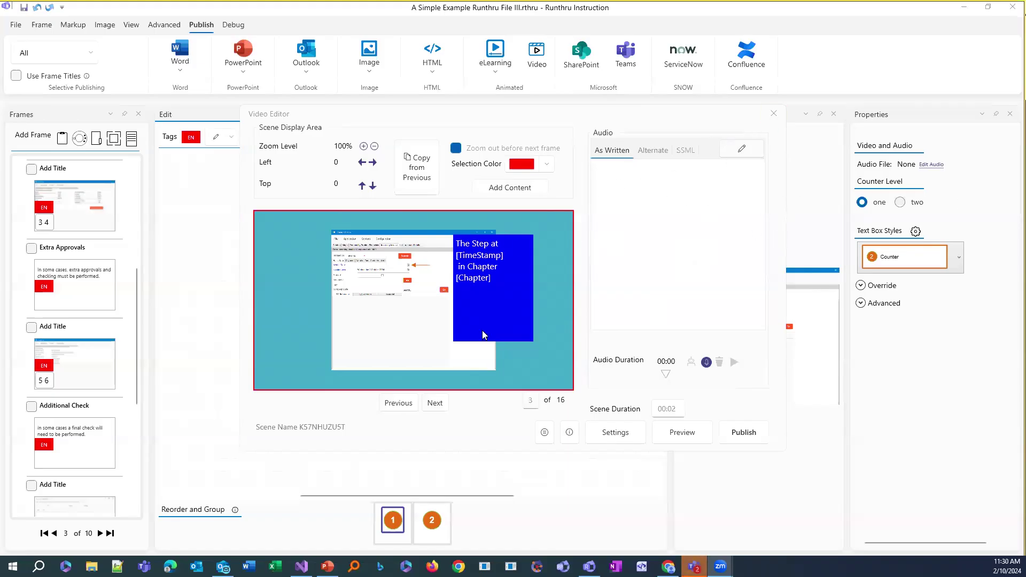
pyautogui.moveTo(486, 300); pyautogui.dragTo(479, 301)
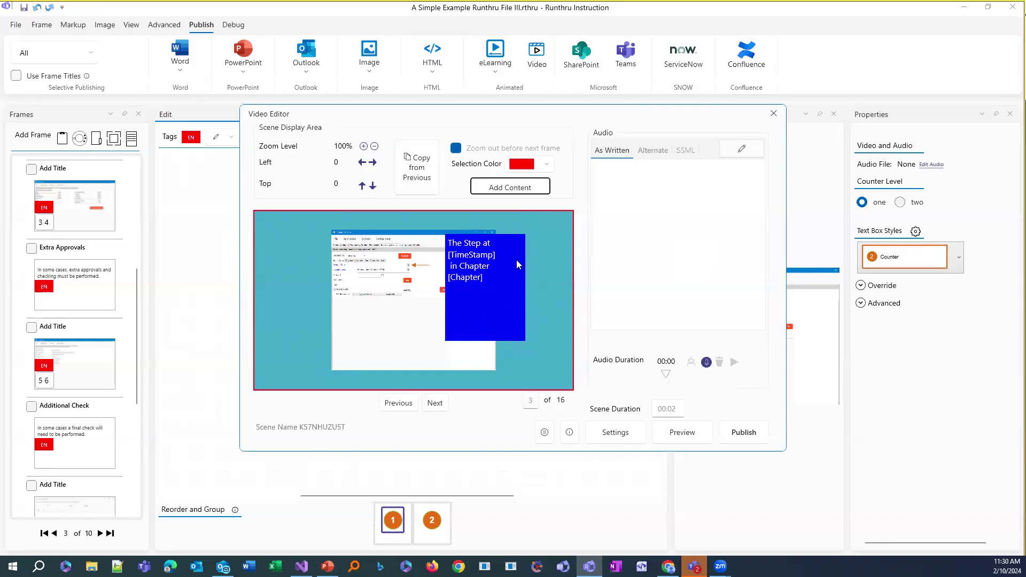
pyautogui.click(774, 113)
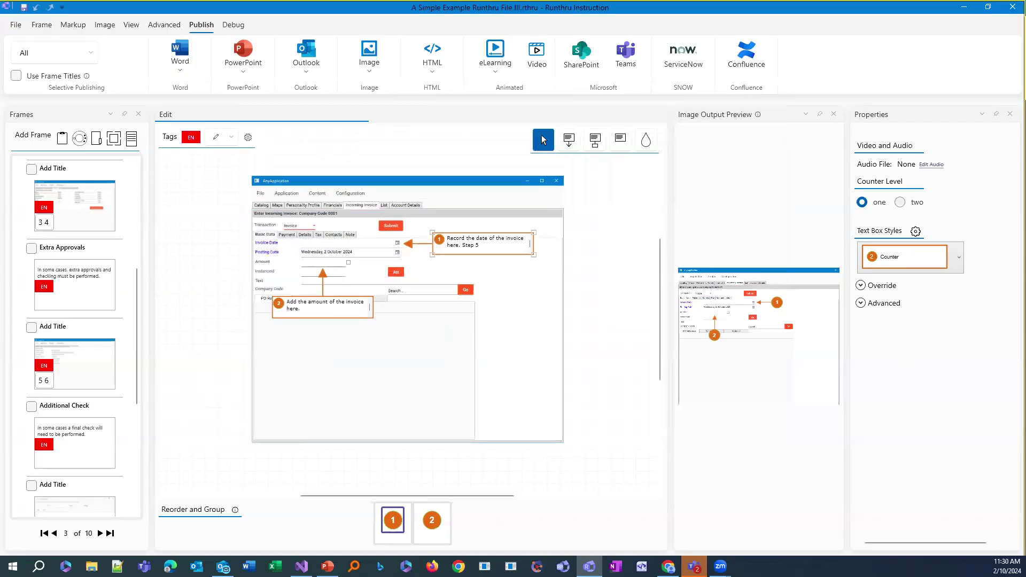
# Switch to the webinar presentation in PowerPoint, read the "Important things" slide, and return to Runthru Instruction
pyautogui.hotkey('alt', 'Tab')
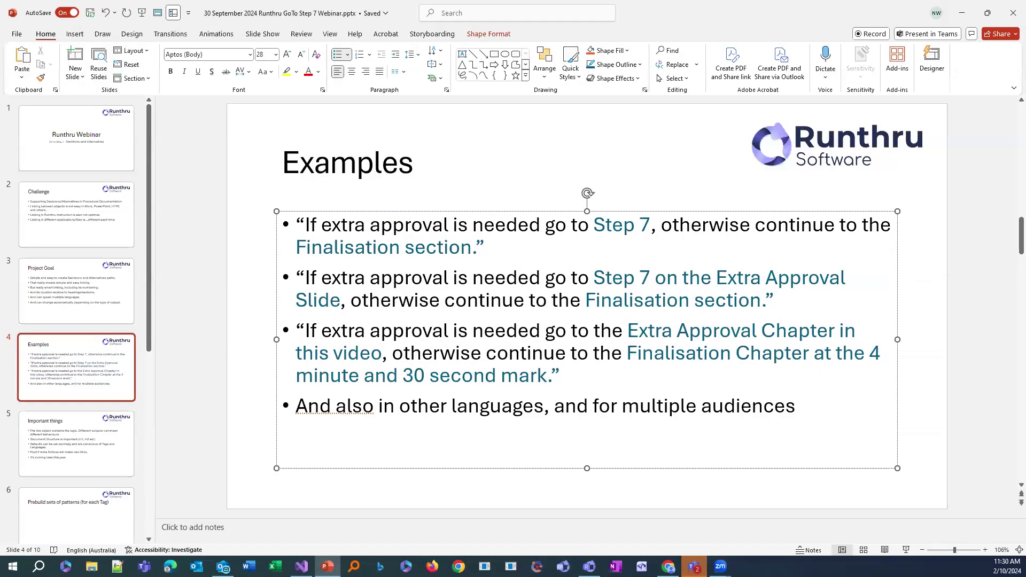
pyautogui.click(88, 474)
pyautogui.click(556, 249)
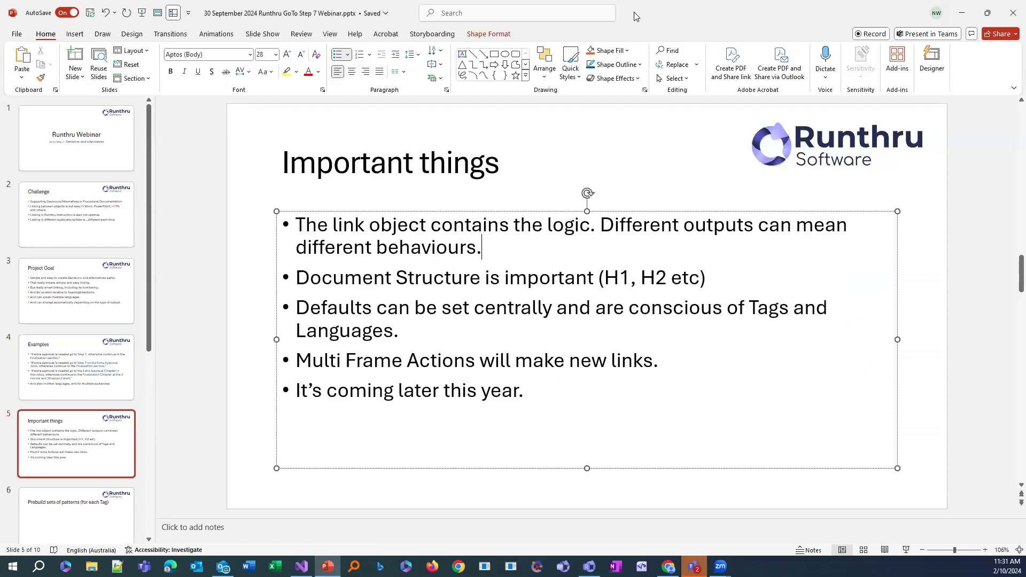
pyautogui.click(424, 337)
pyautogui.hotkey('alt', 'Tab')
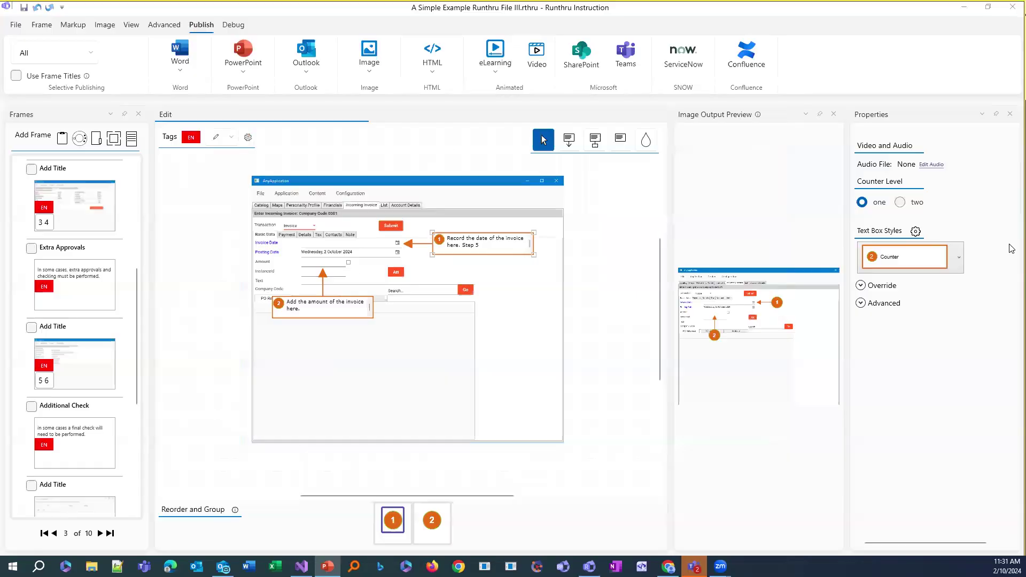
# Review the step 5 link's English Word step and title wording in the step 1 callout, then close the callout unedited
pyautogui.doubleClick(521, 240)
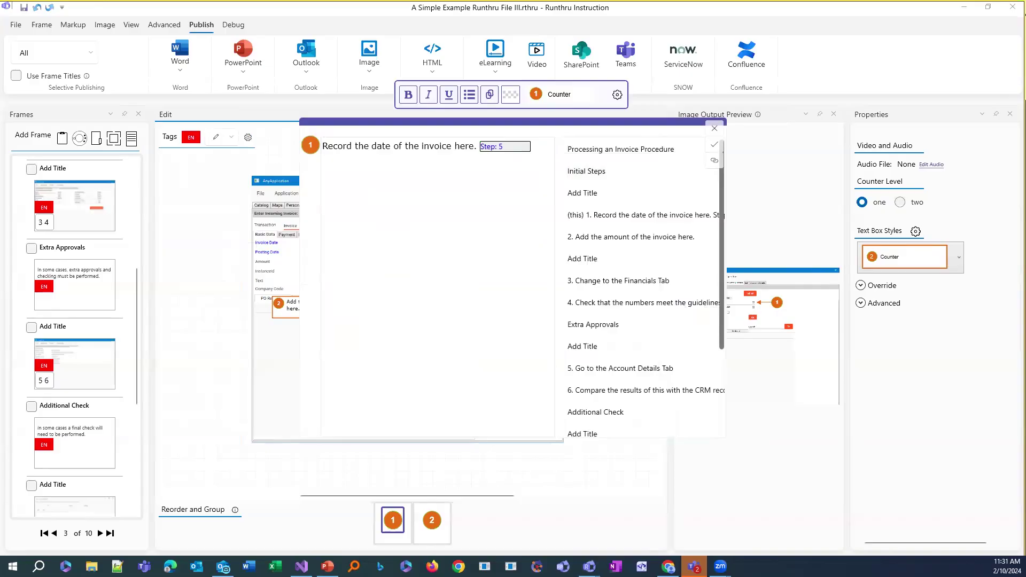
pyautogui.click(505, 147)
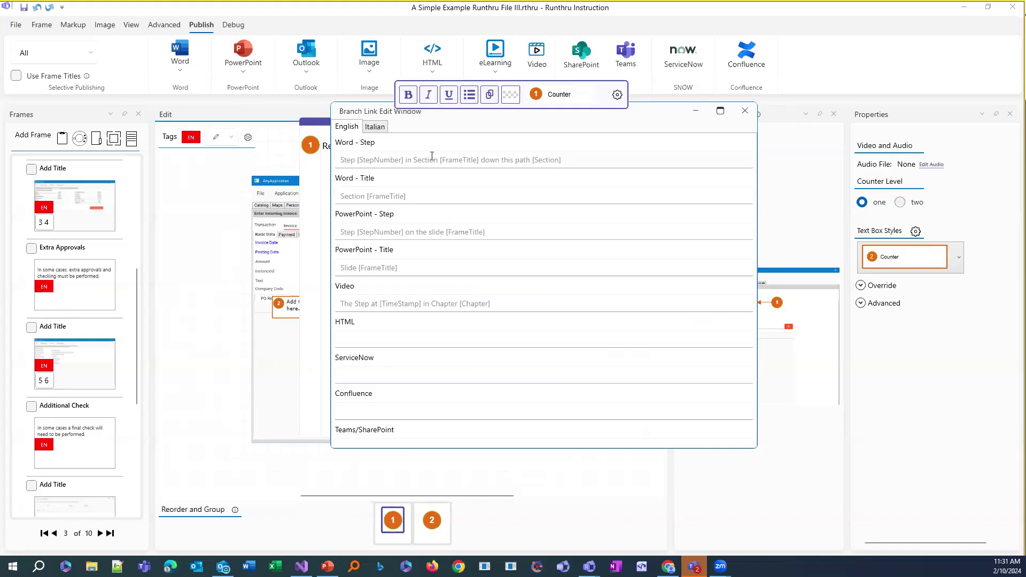
pyautogui.click(599, 160)
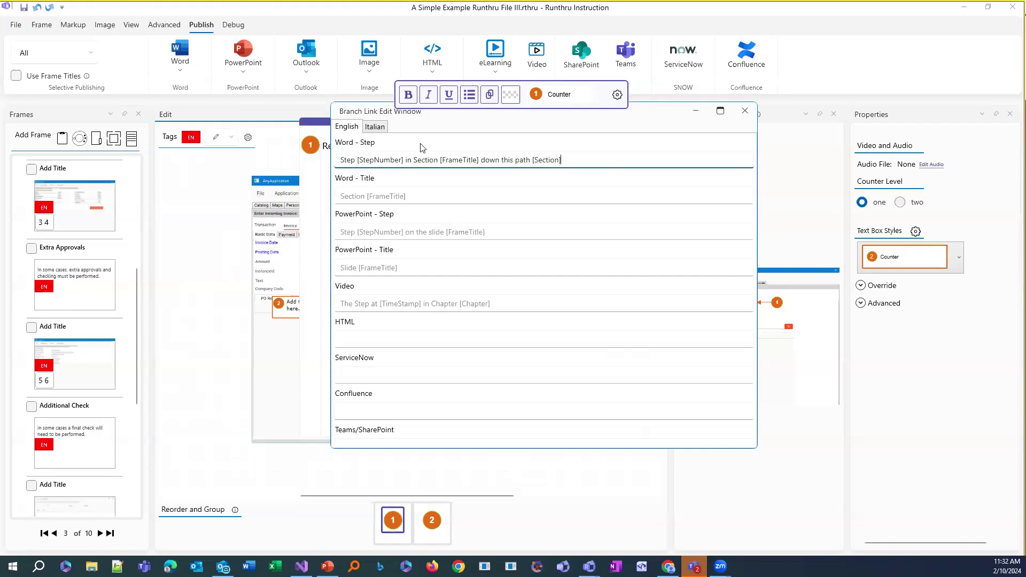
pyautogui.doubleClick(347, 196)
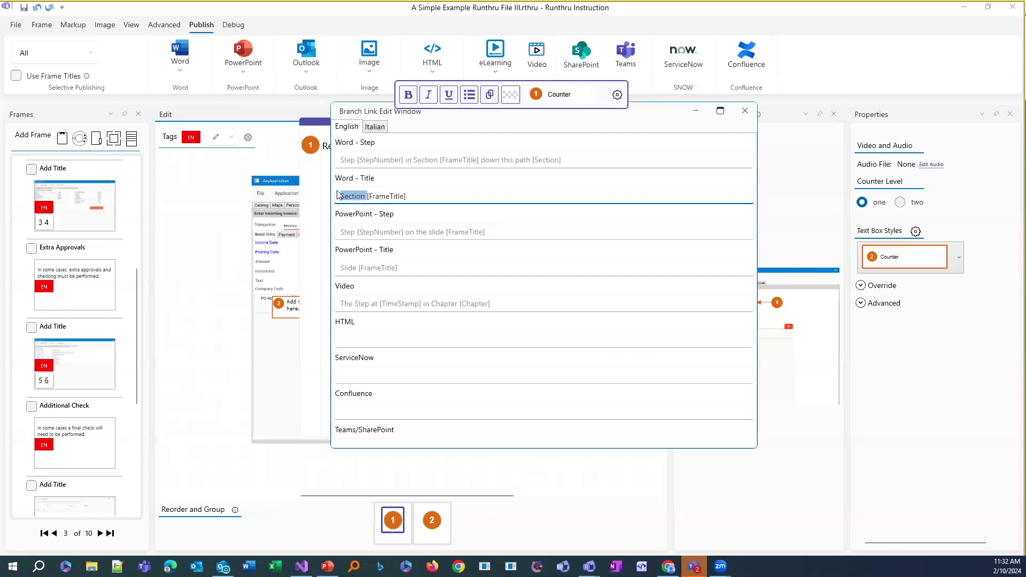
pyautogui.click(357, 197)
pyautogui.doubleClick(356, 197)
pyautogui.press('End')
pyautogui.click(745, 111)
pyautogui.hotkey('alt', 'Tab')
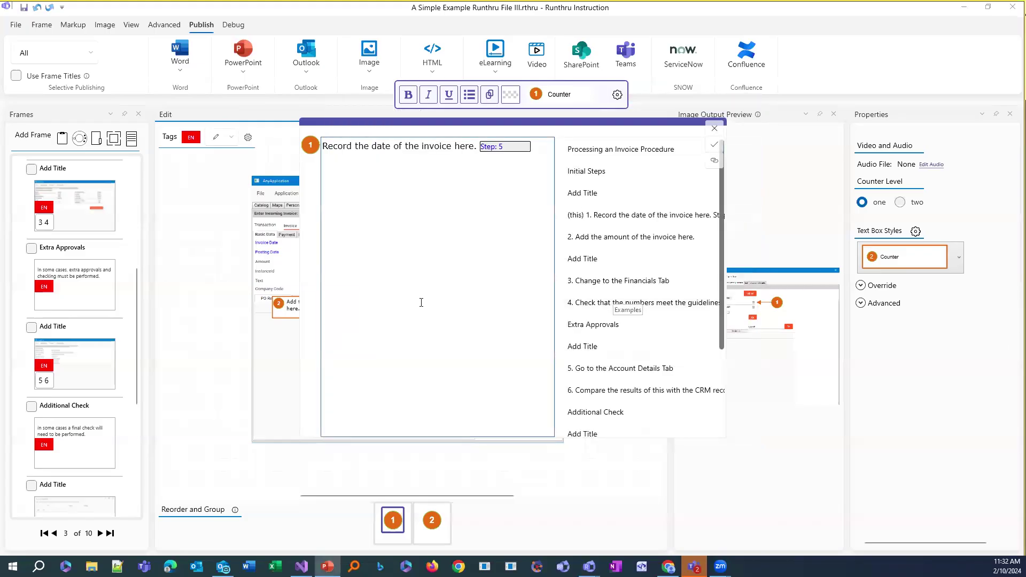
pyautogui.click(715, 129)
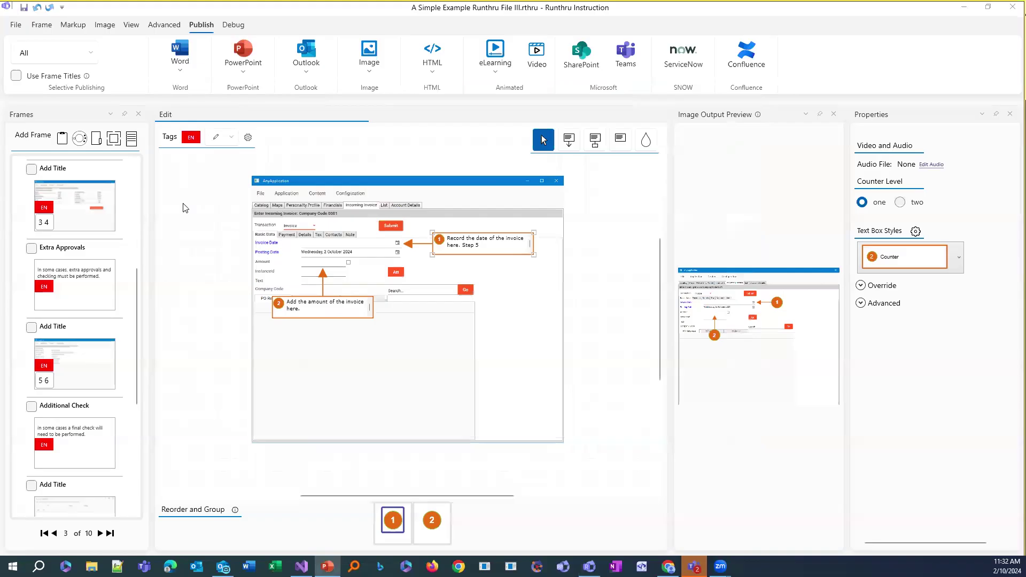
# Open the Financials frame and inspect the Extra Approvals and step 9 links in the step 4 callout without editing them
pyautogui.click(79, 289)
pyautogui.click(81, 222)
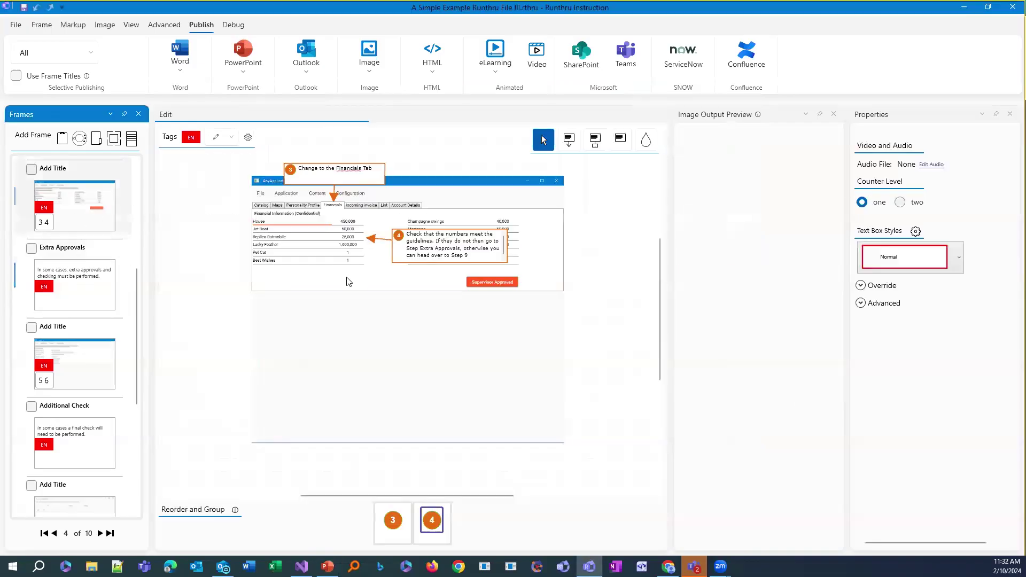
pyautogui.doubleClick(463, 253)
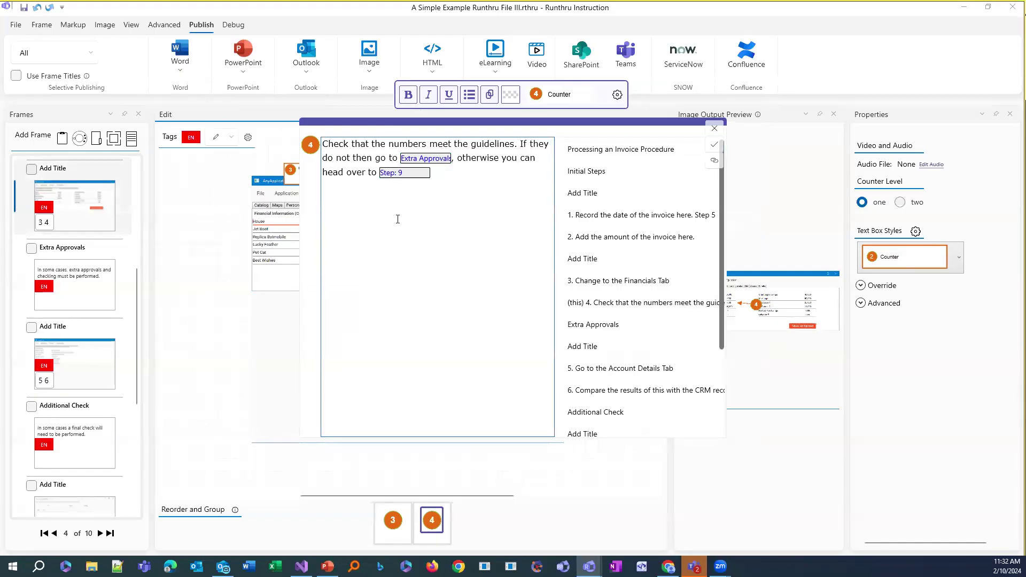
pyautogui.moveTo(409, 175)
pyautogui.click(714, 129)
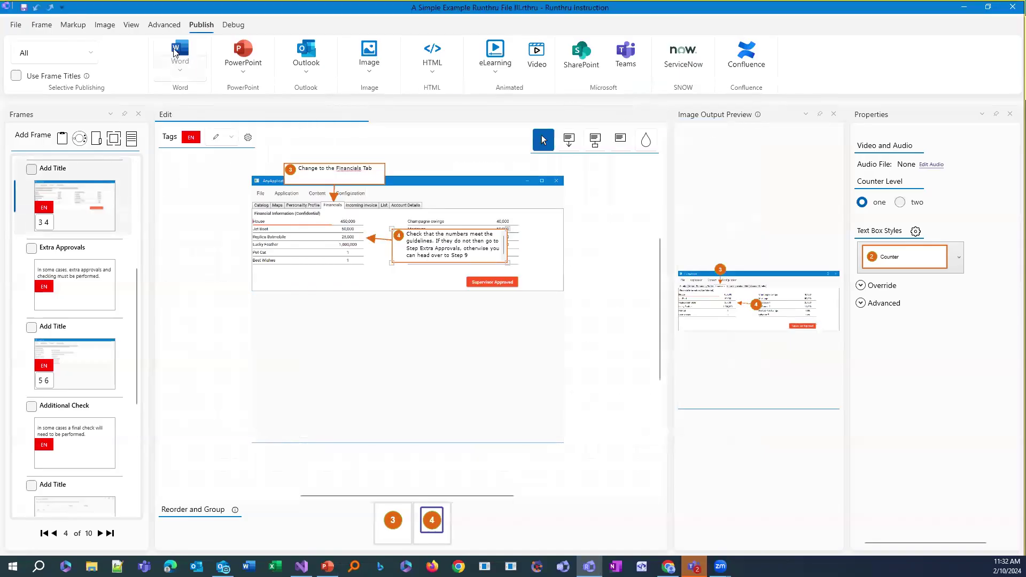
# Explore Multi Frame Actions for all frames with Duplicate, interweave, Change Language and Add Tag(s), closing it without running anything
pyautogui.click(169, 28)
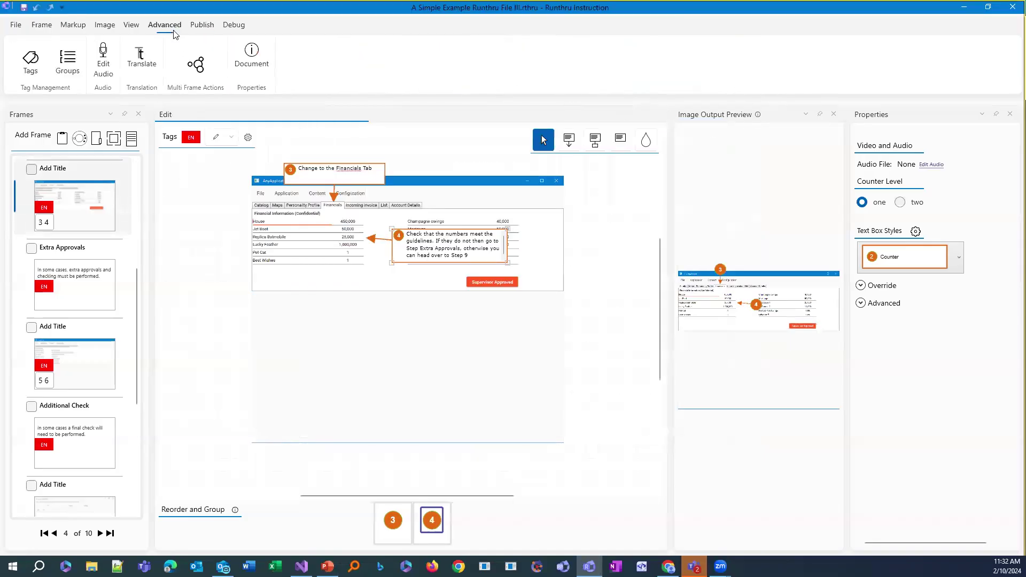
pyautogui.click(196, 65)
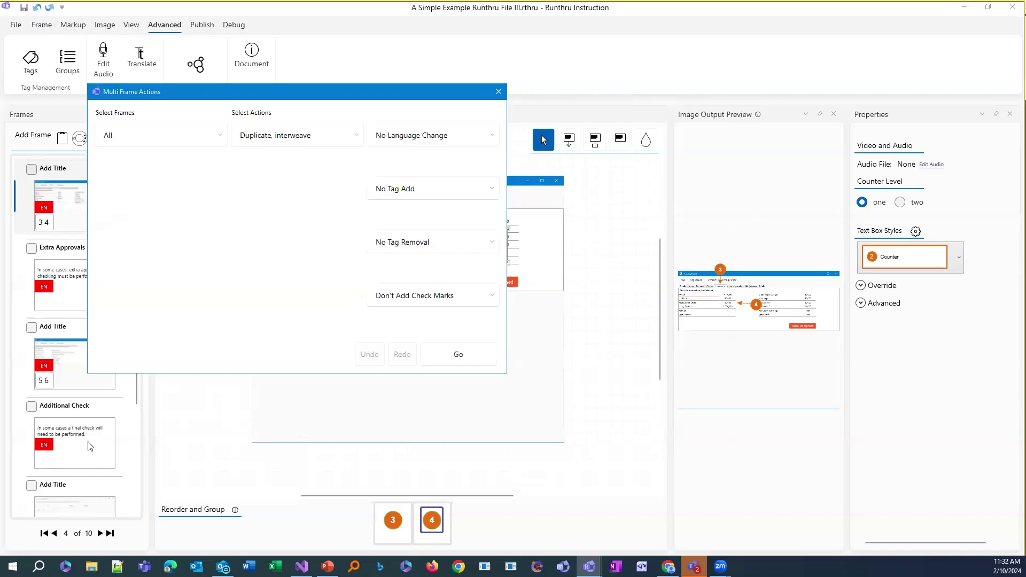
pyautogui.moveTo(430, 91); pyautogui.dragTo(611, 80)
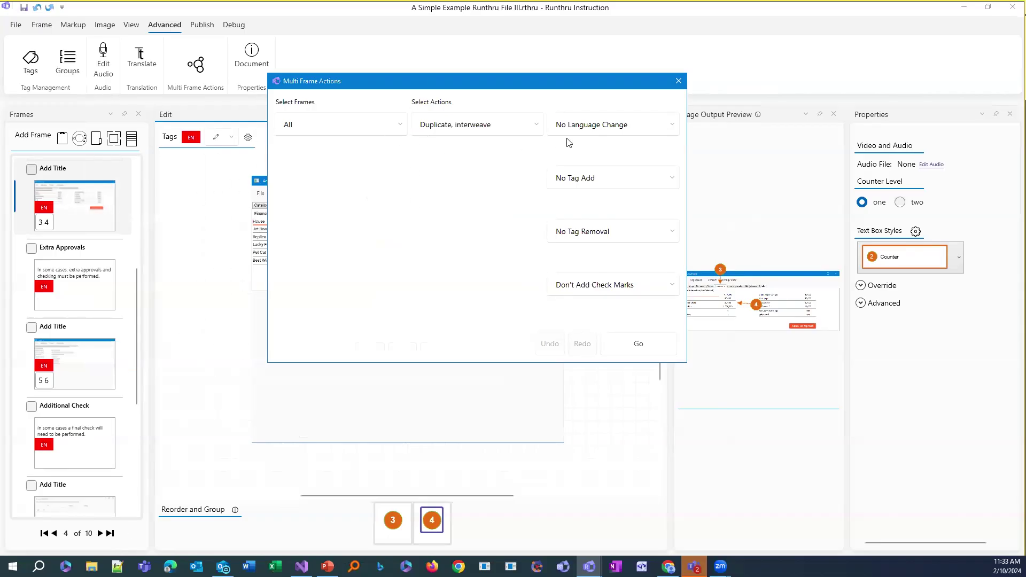
pyautogui.click(608, 129)
pyautogui.click(600, 175)
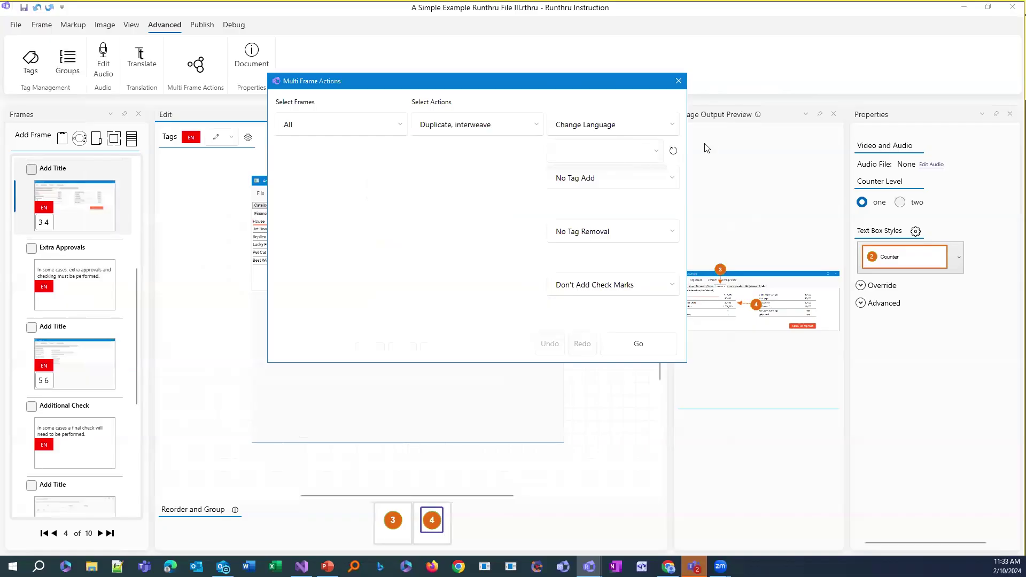
pyautogui.click(674, 153)
pyautogui.click(585, 182)
pyautogui.click(578, 232)
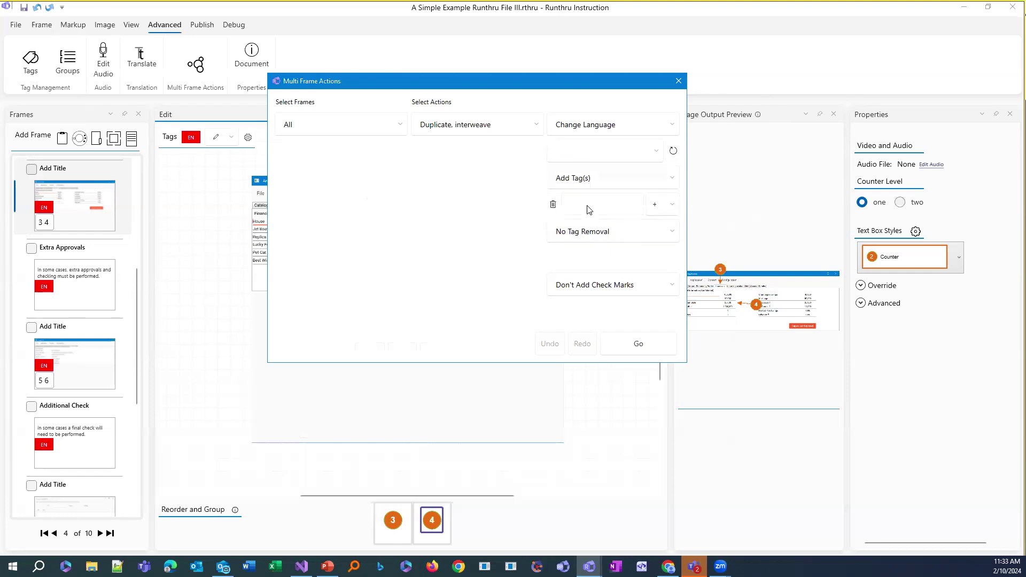
pyautogui.click(647, 204)
pyautogui.click(690, 253)
pyautogui.click(678, 81)
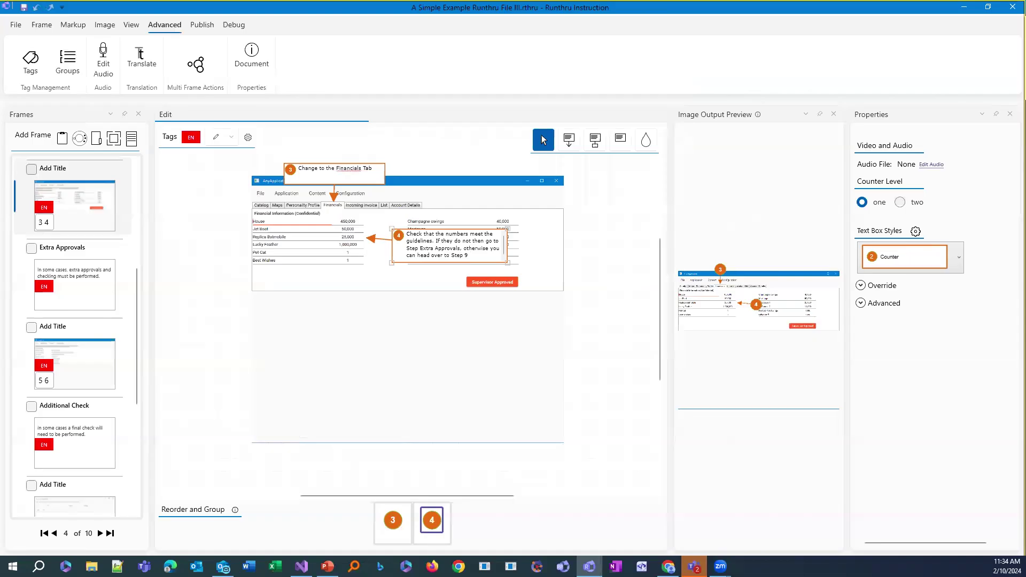
# Open the Extra Approvals text frame and place the cursor at the end of its content text
pyautogui.hotkey('alt', 'Tab')
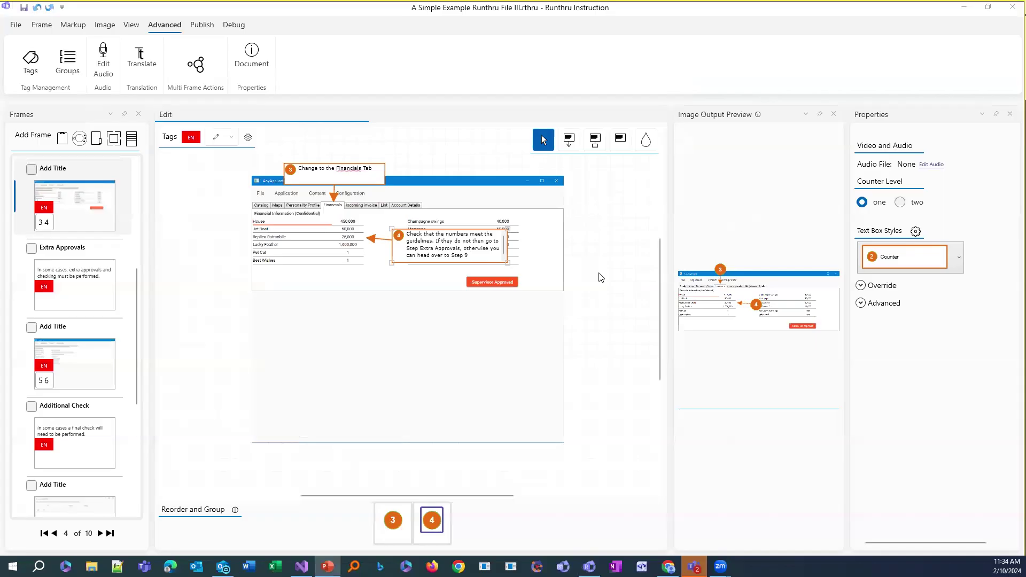
pyautogui.click(70, 287)
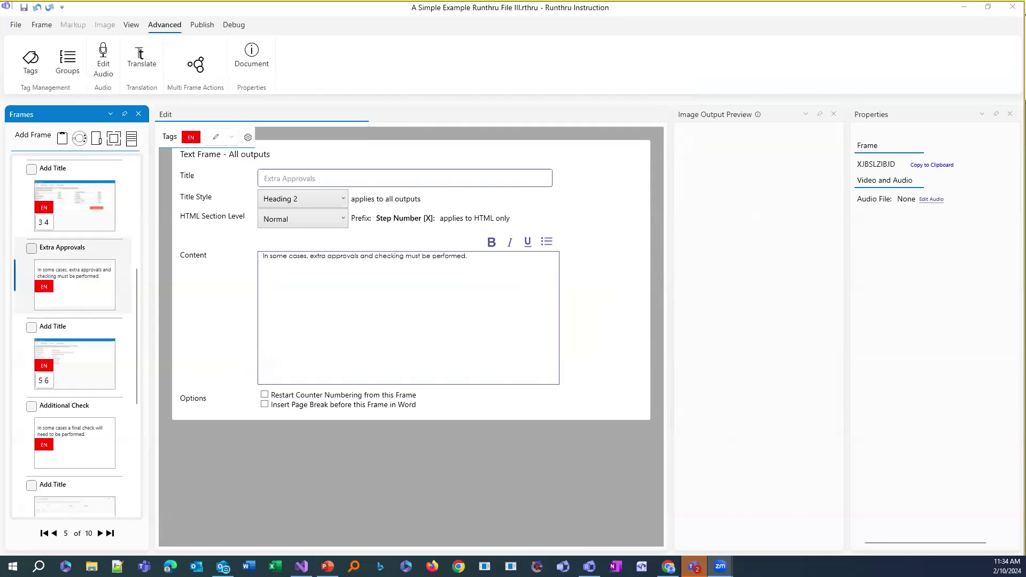
pyautogui.click(488, 257)
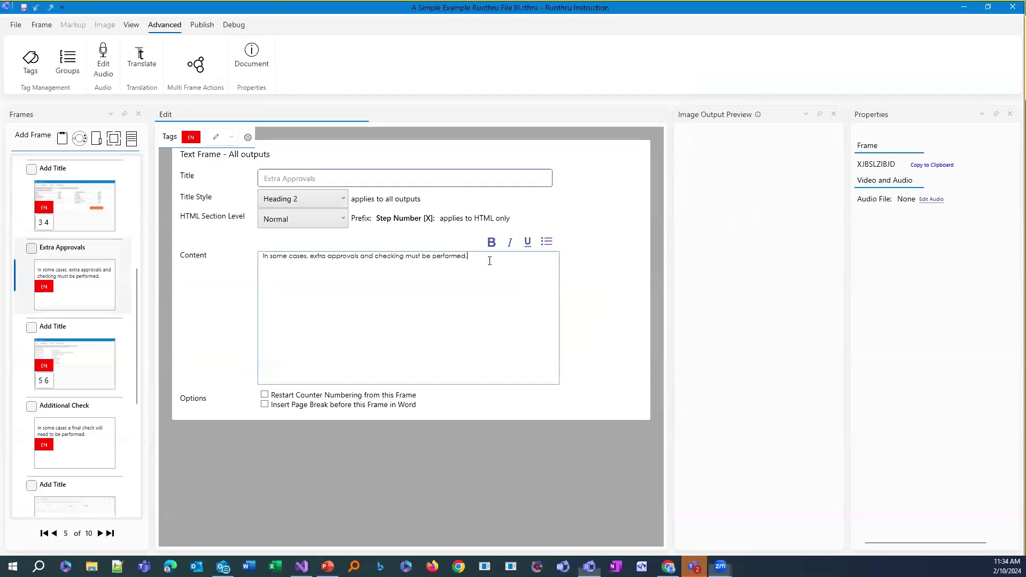